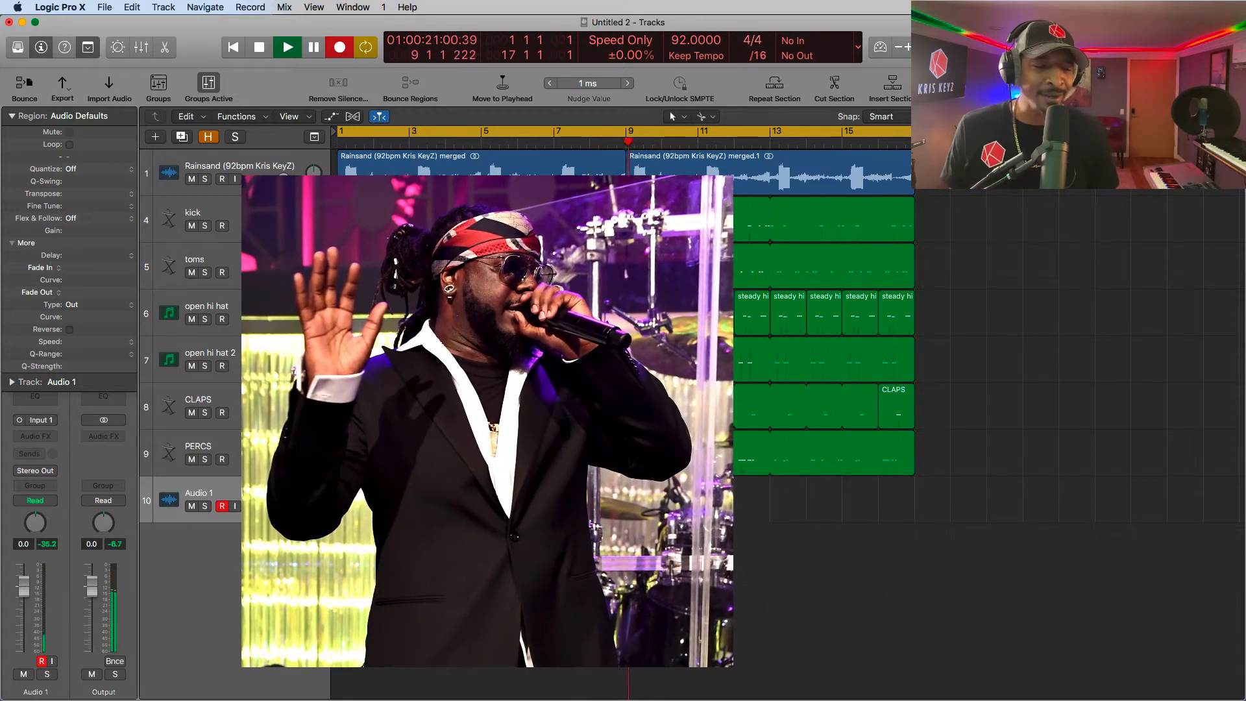
- Play the arrangement with the recorded vocal on Audio 1 from the start to hear its current reverb, and stop
key("space")
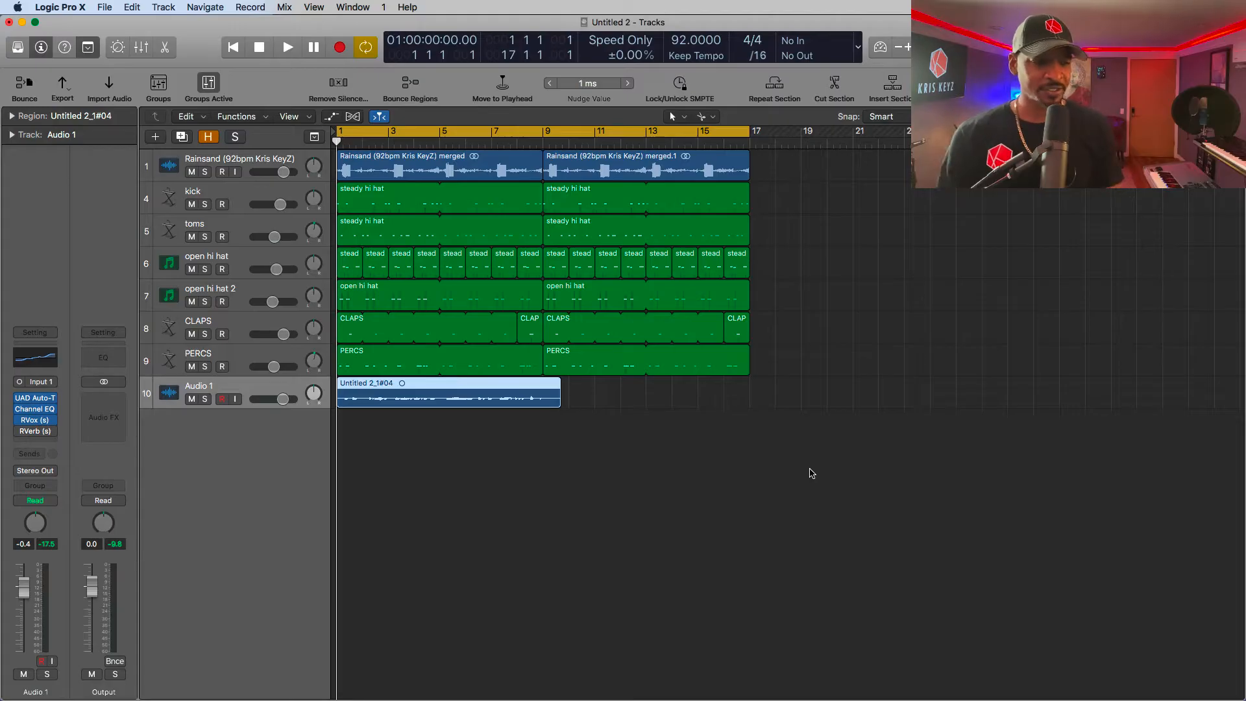
key("space")
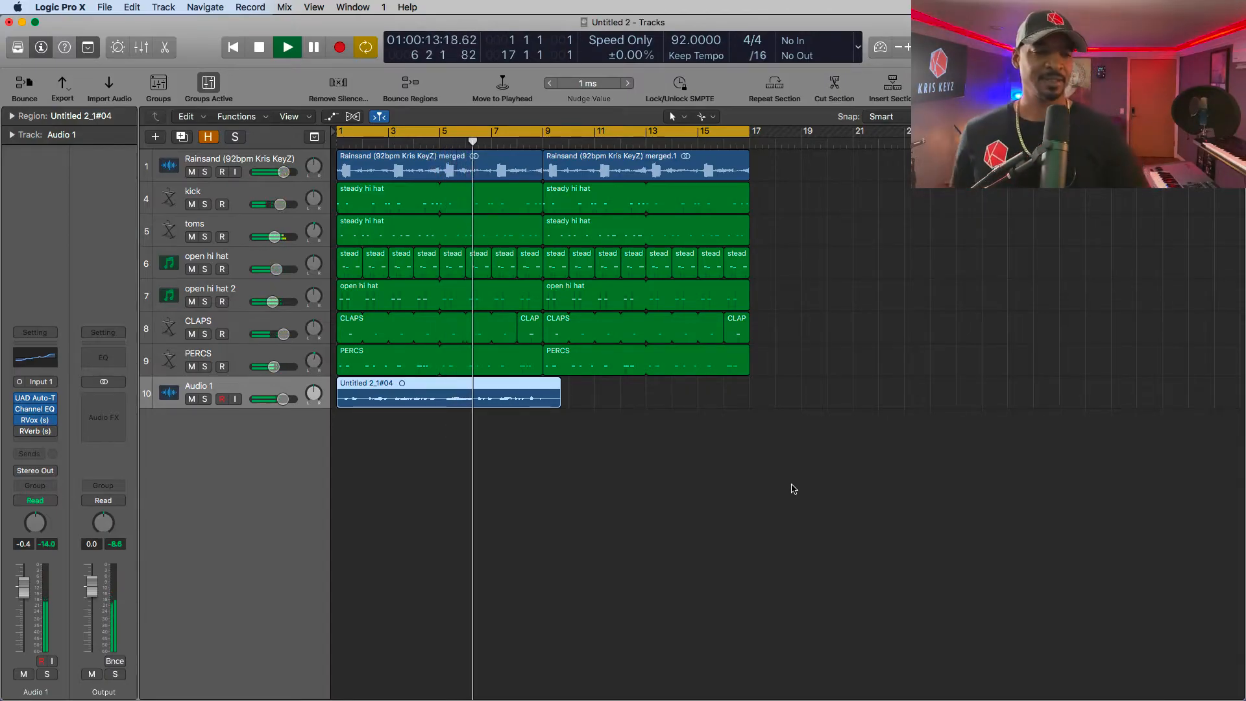
key("space")
- Deselect the vocal region, open the RVerb plug-in on Audio 1 and place its window beside the arrangement
left_click(691, 470)
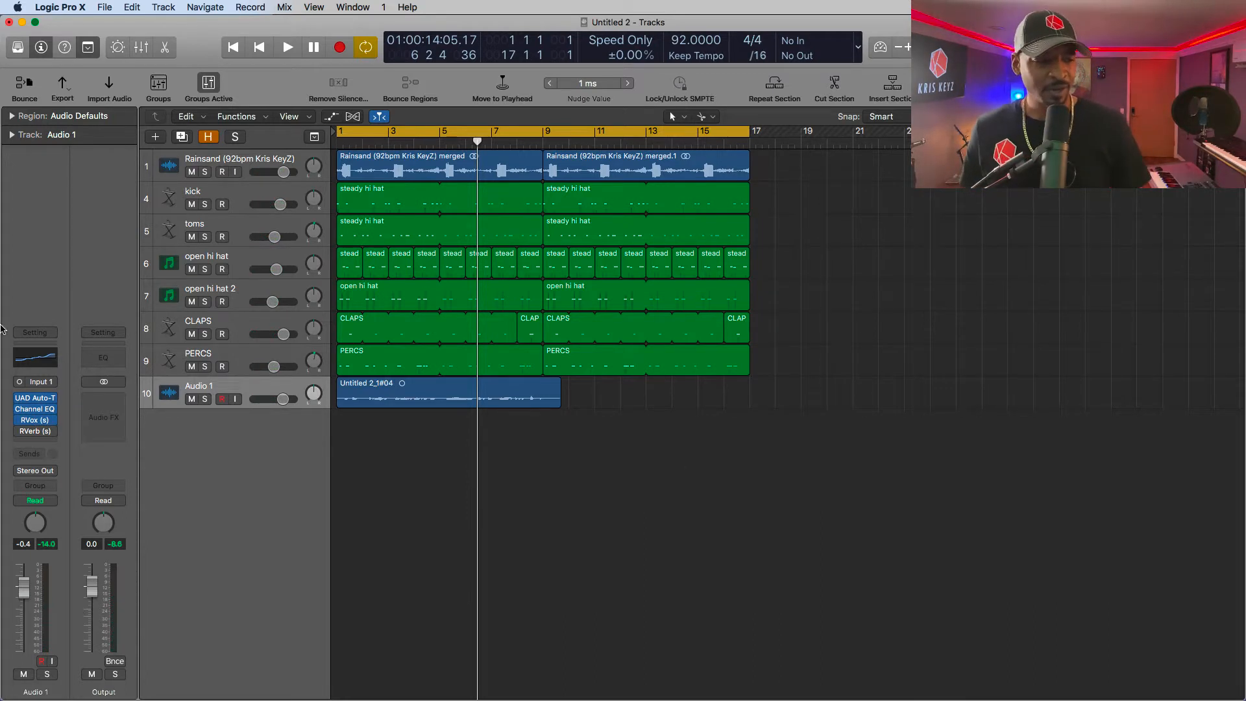
left_click(37, 434)
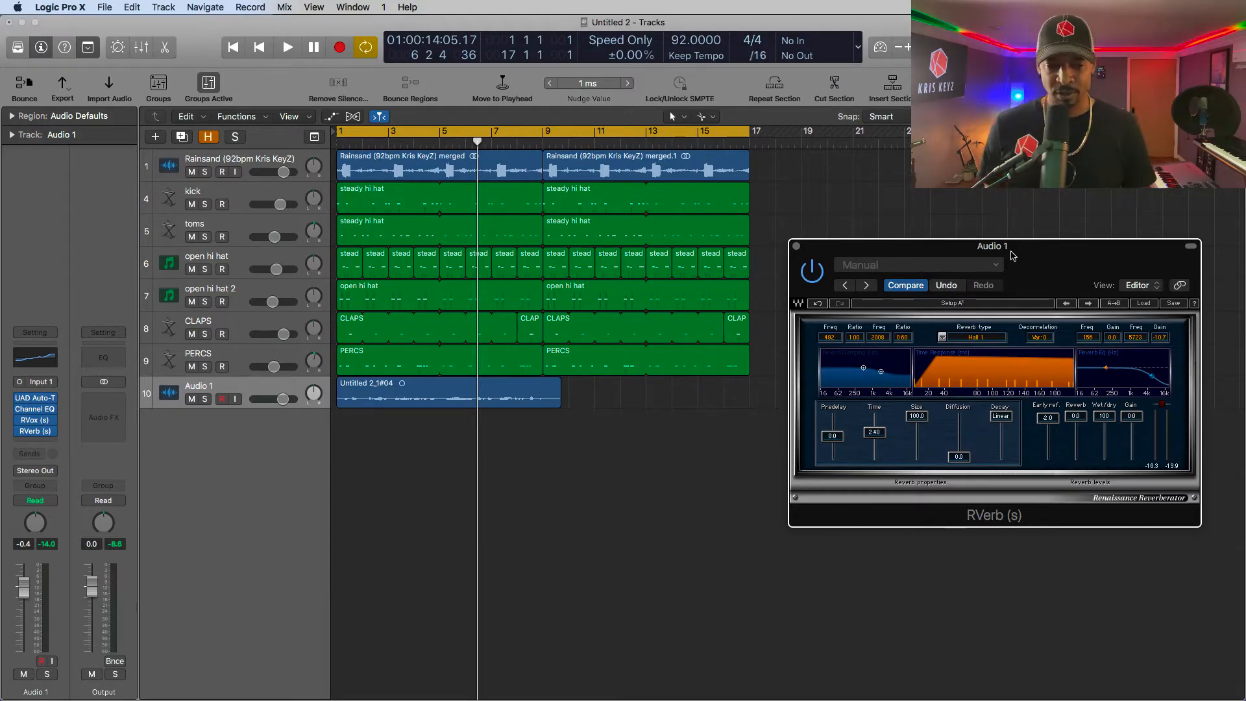
mouse_move(1049, 248)
left_mouse_down()
mouse_move(1009, 245)
mouse_move(1038, 262)
left_mouse_up()
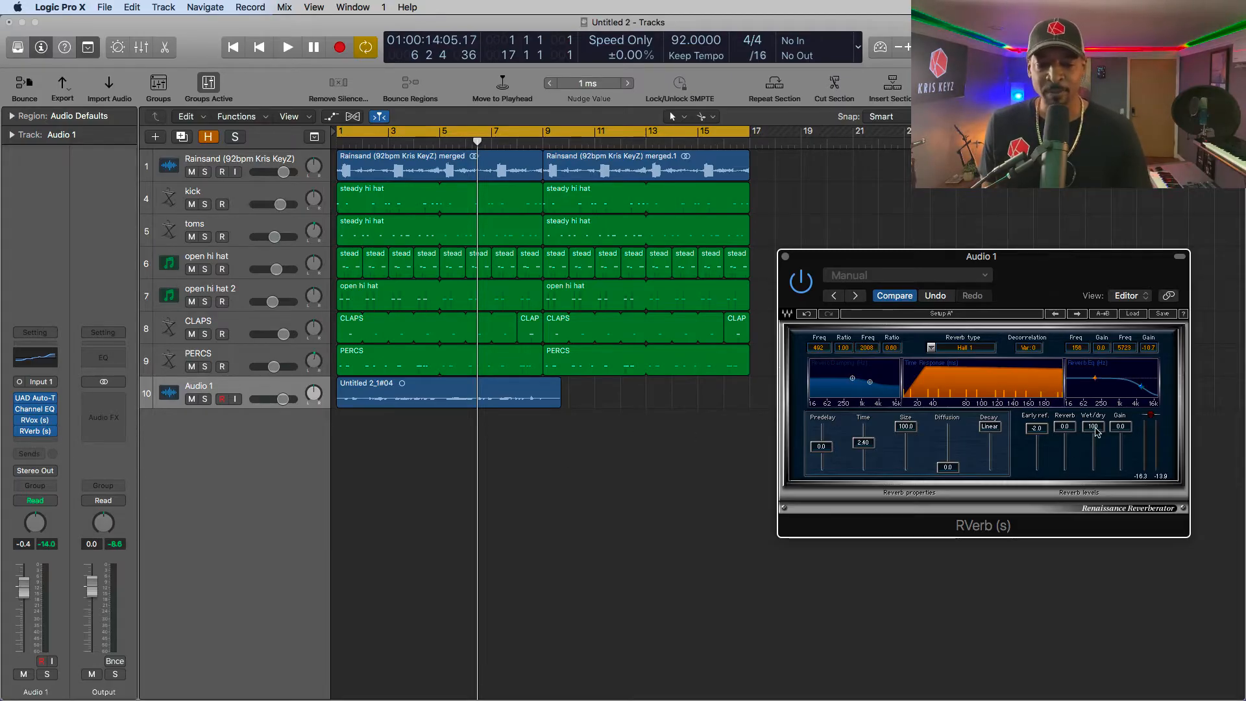
- Try RVerb's wet/dry mix at 50 and return it to 100
left_click_drag(1092, 426, 1092, 447)
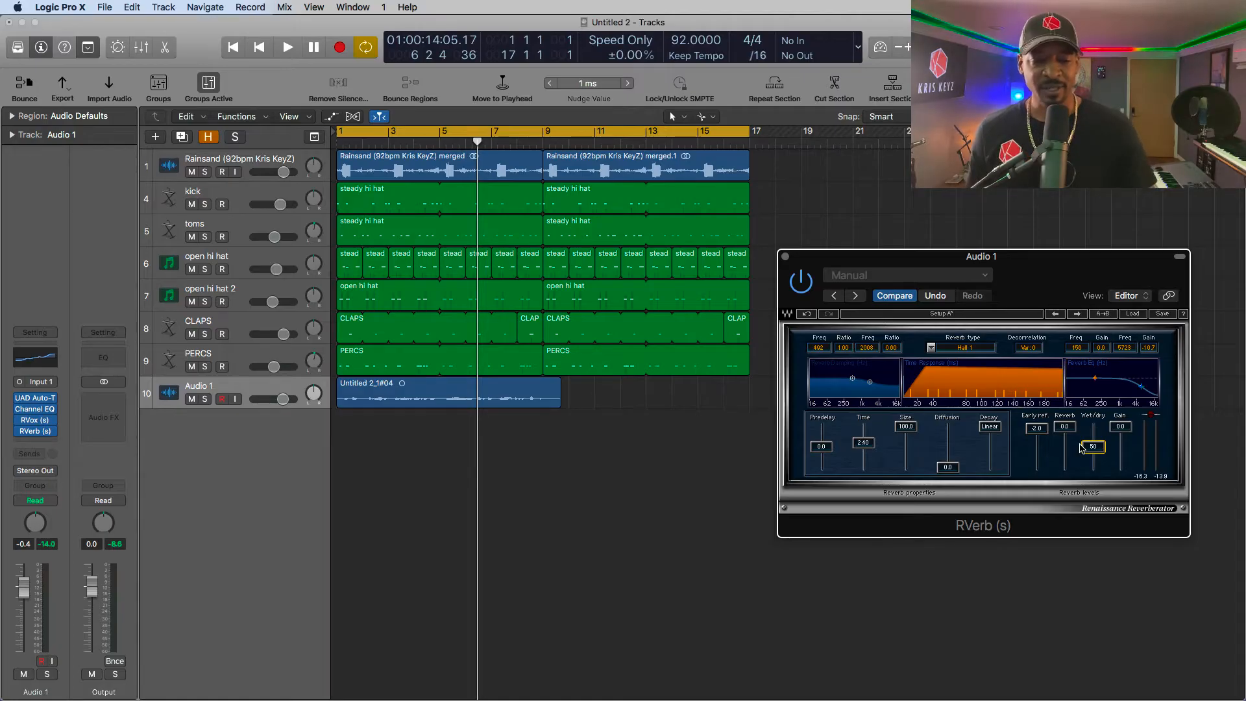
left_click_drag(1081, 448, 1092, 426)
left_click(582, 473)
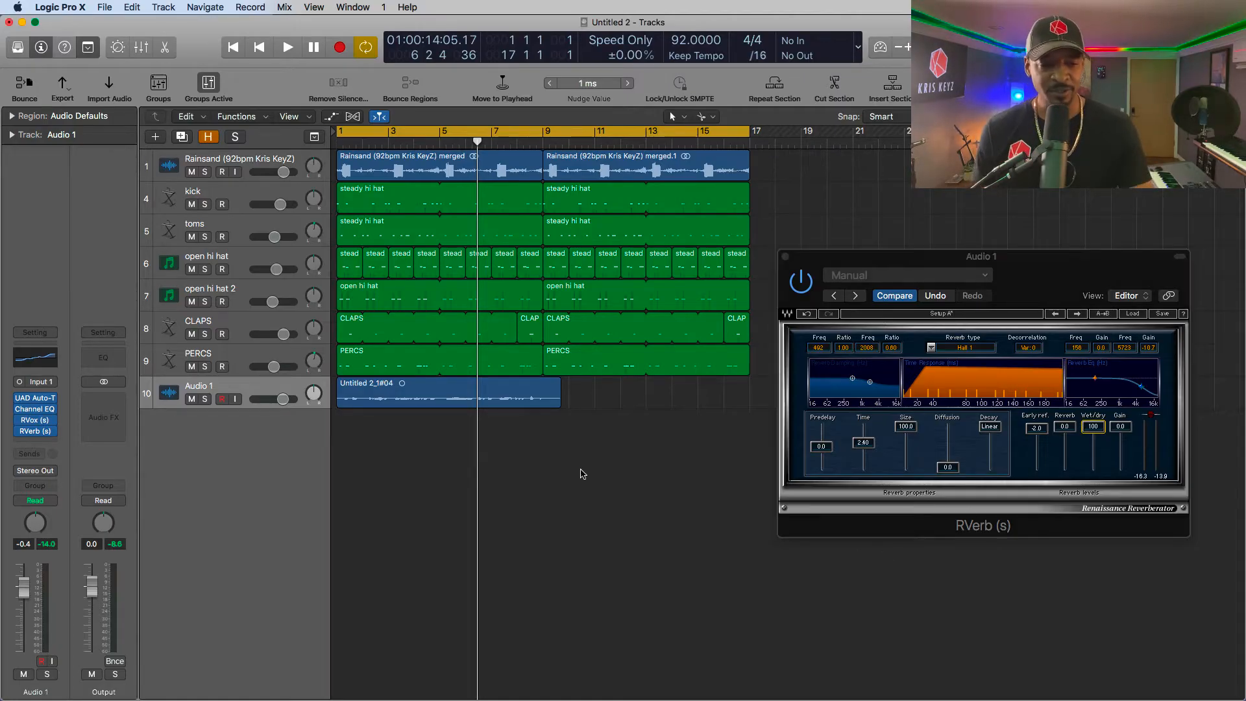
- Play the project from the start, lower RVerb's wet/dry mix to 79 while listening, and stop playback
key("space")
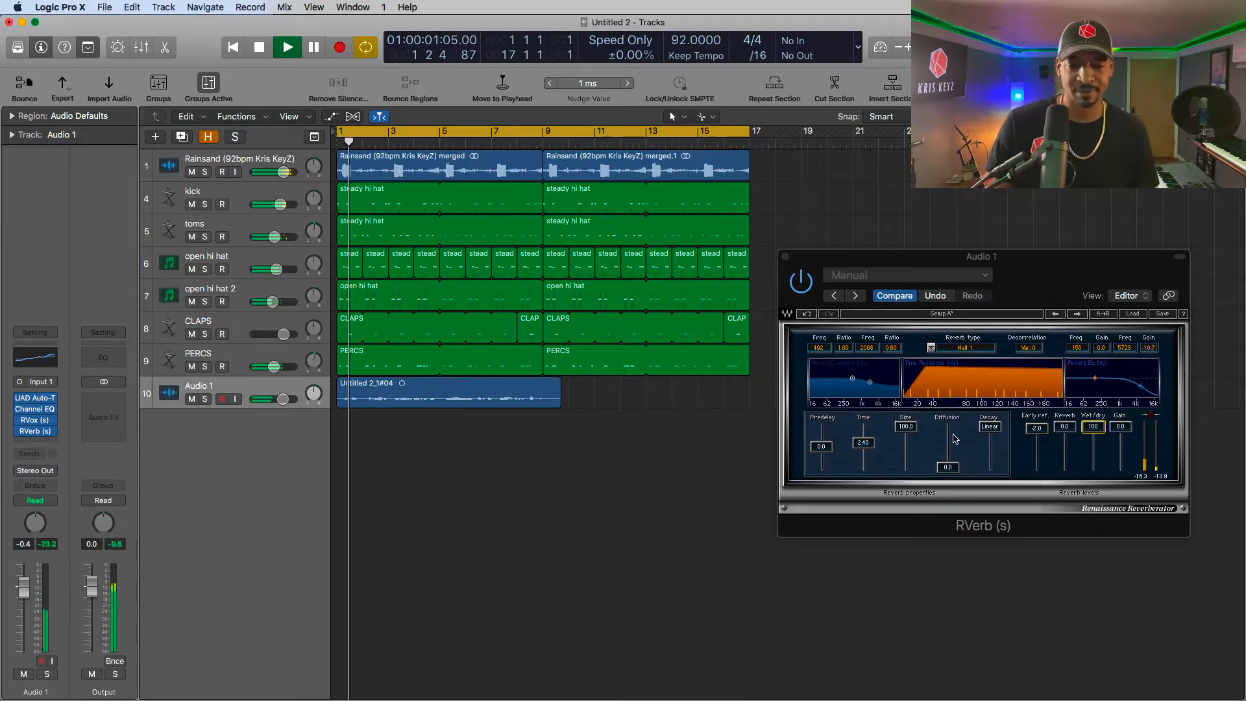
left_click(1072, 258)
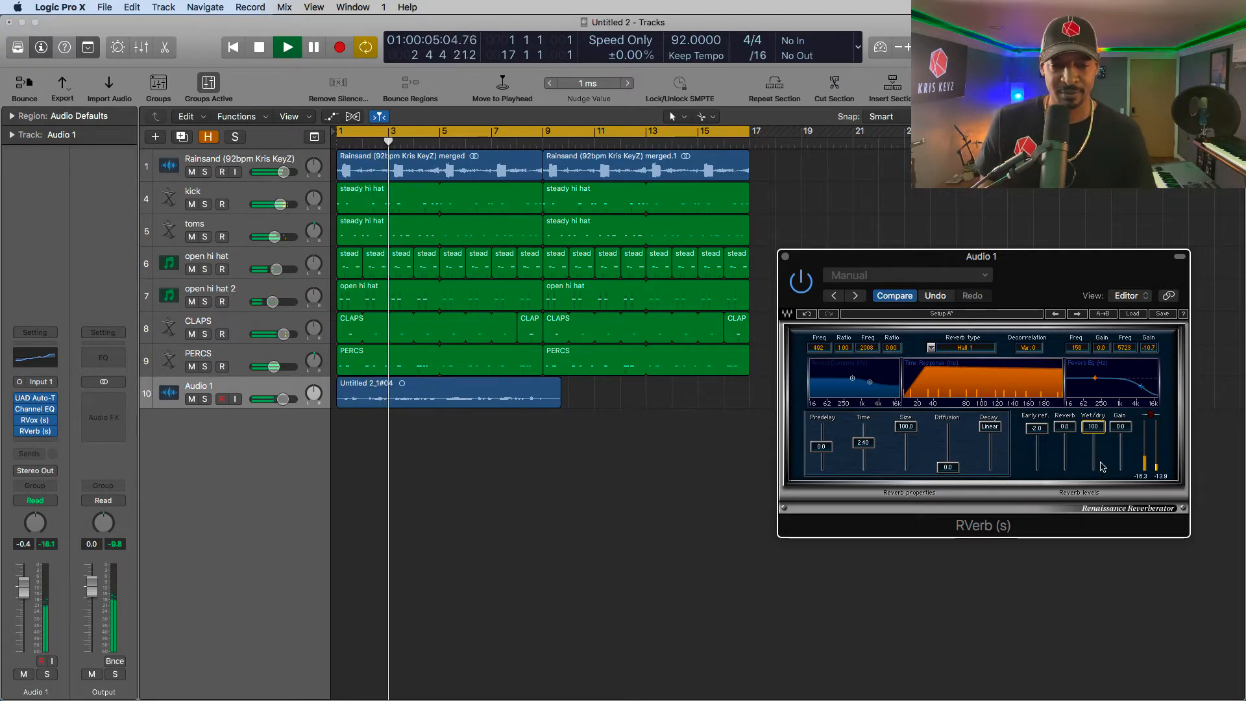
mouse_move(1093, 426)
left_mouse_down()
mouse_move(1093, 455)
mouse_move(1093, 434)
left_mouse_up()
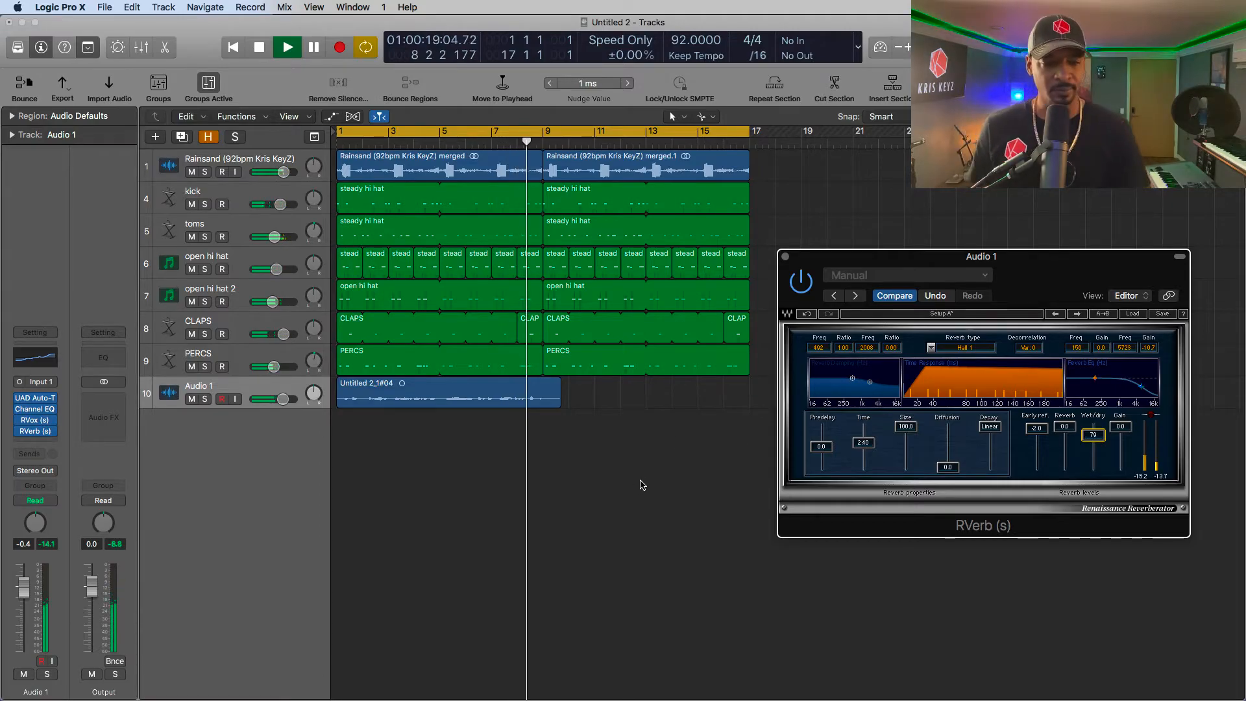
key("space")
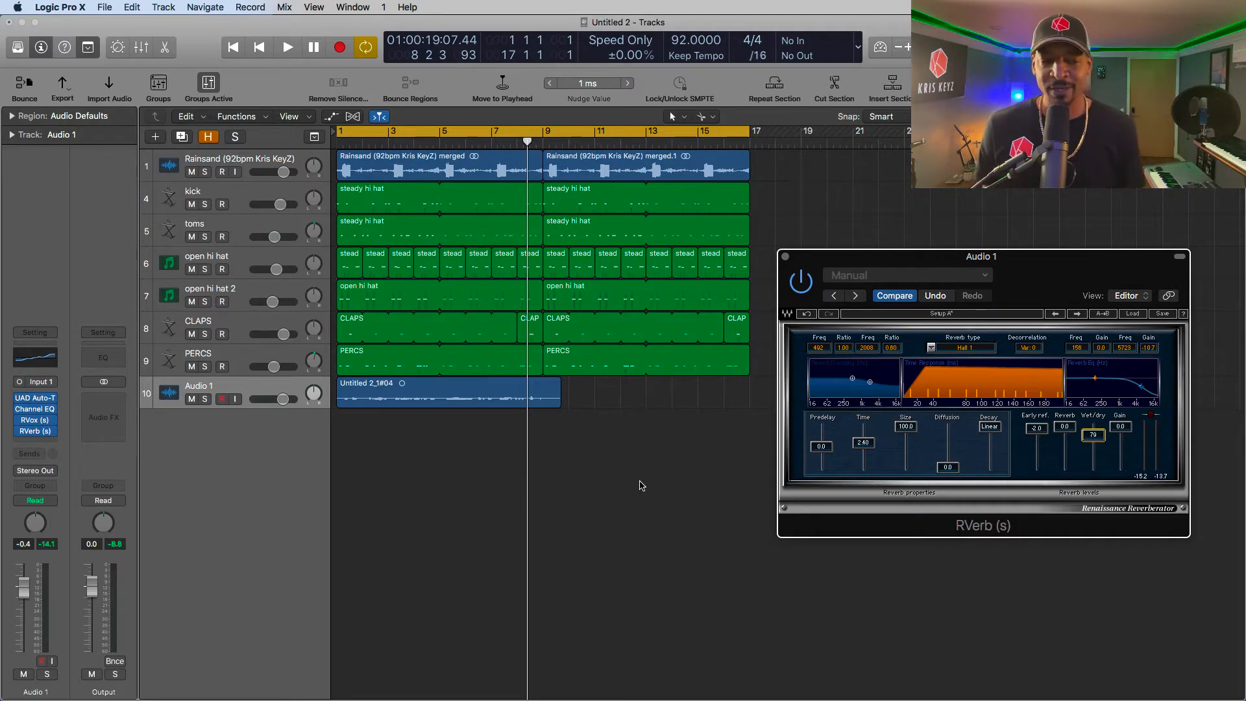
- Set RVerb's wet/dry mix to 39, its size to 17.9 and its time to 1.58
left_click_drag(1084, 444, 1089, 459)
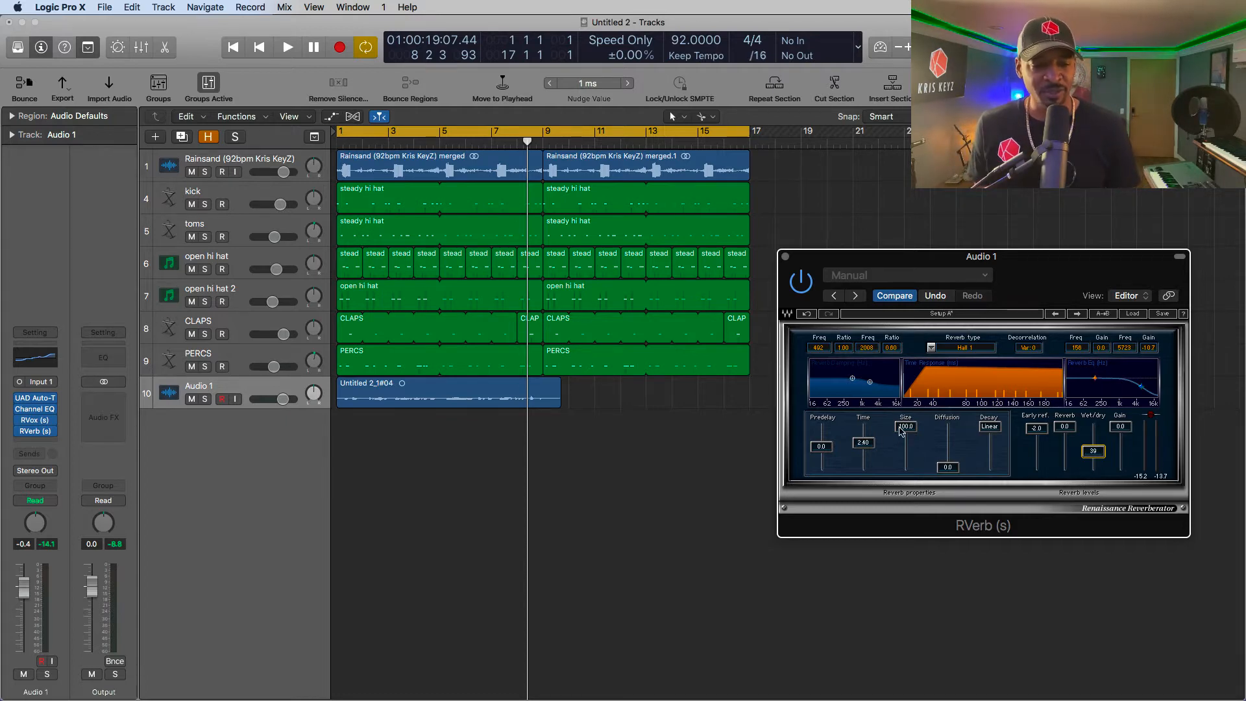
left_click_drag(906, 427, 906, 427)
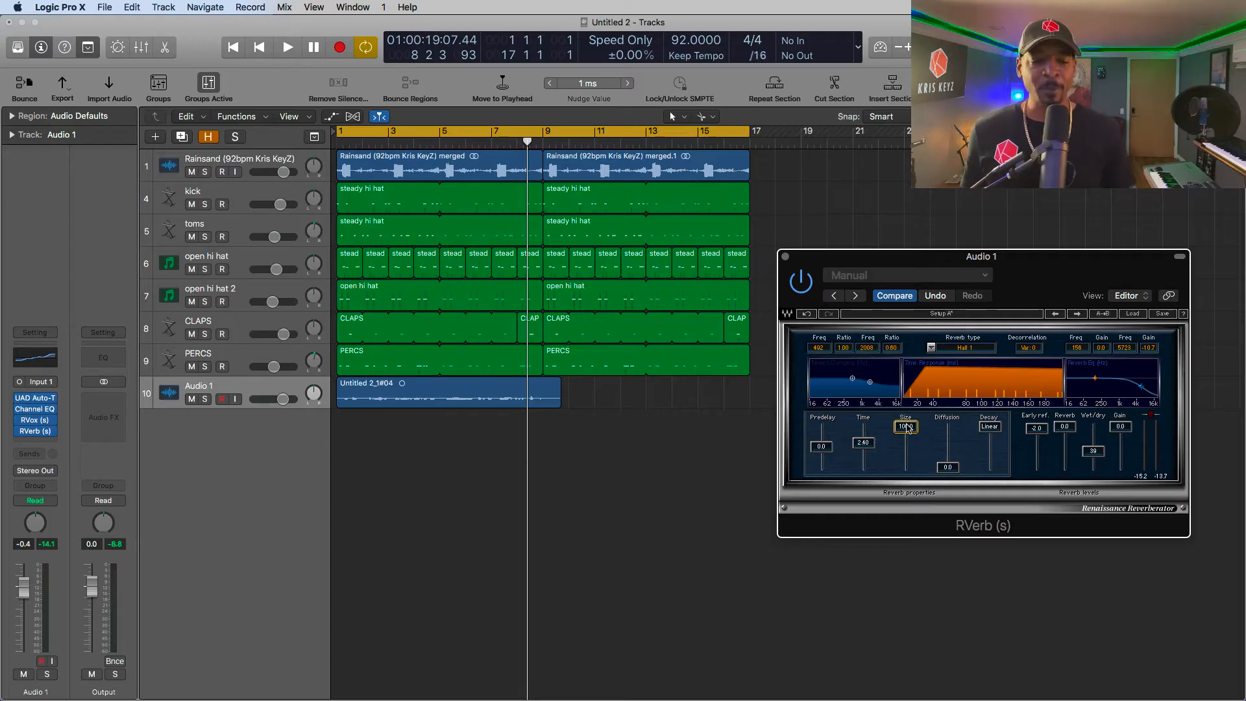
left_click_drag(907, 427, 907, 459)
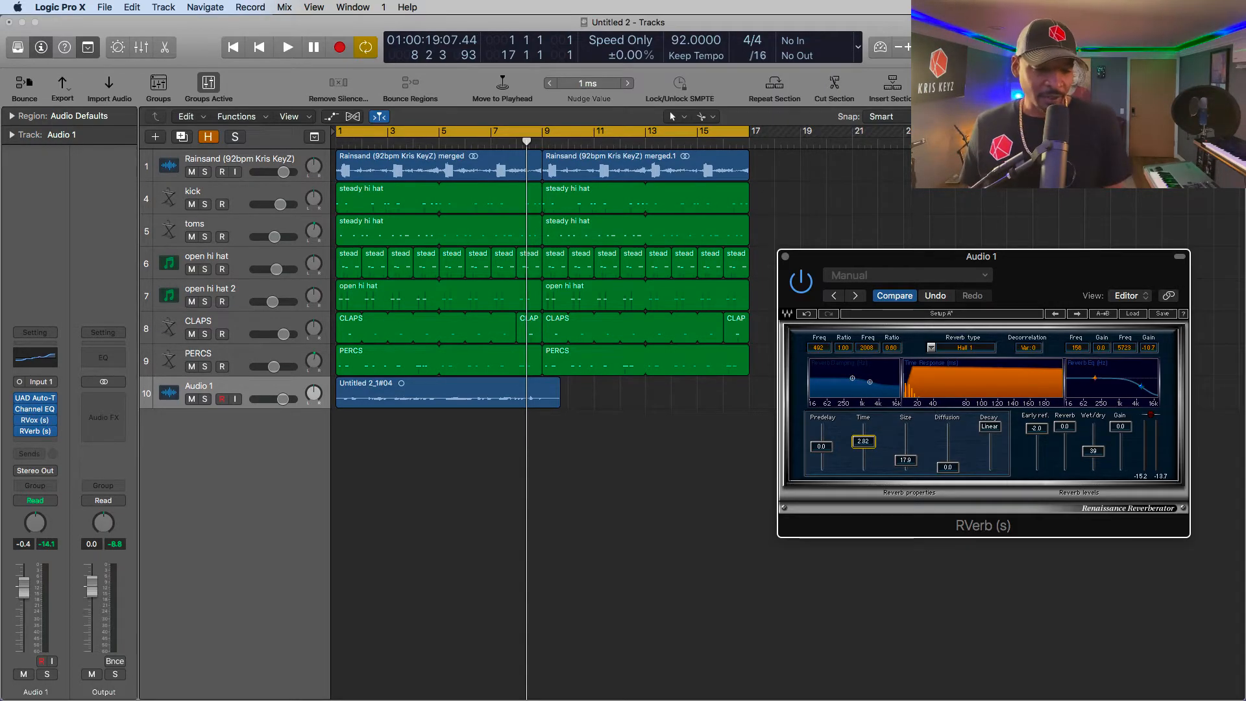
left_click_drag(862, 440, 863, 435)
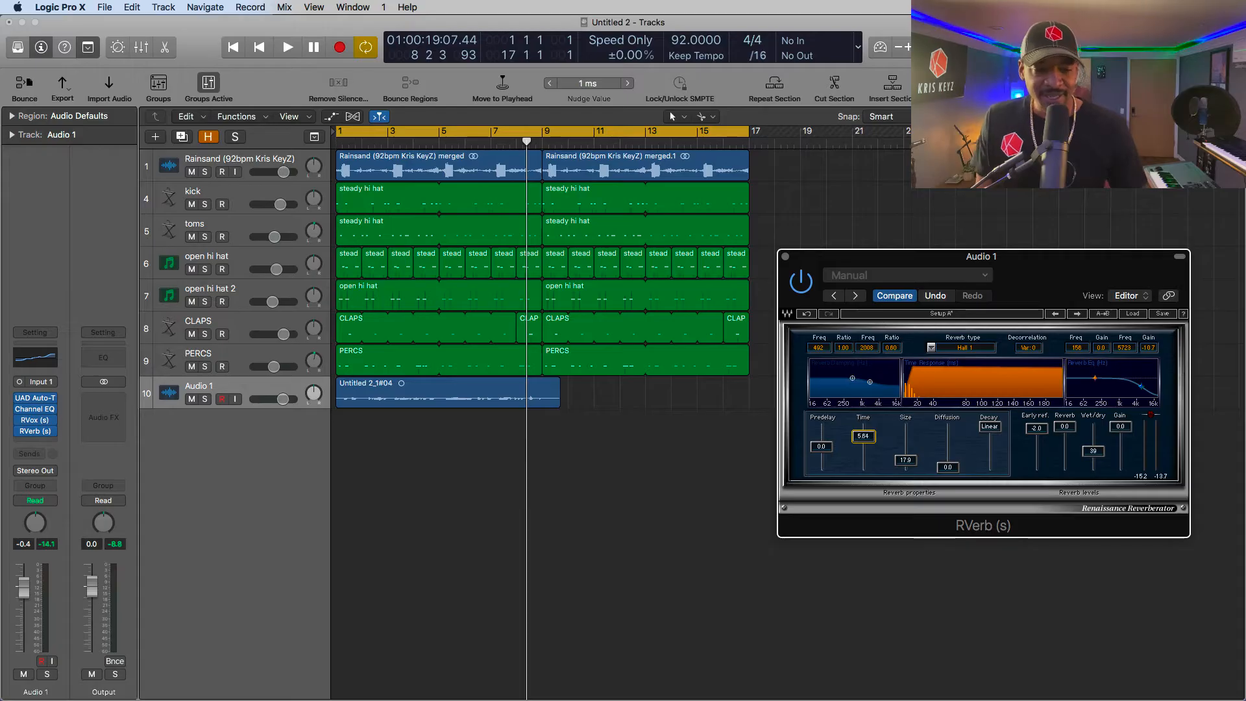
left_click_drag(863, 436, 863, 441)
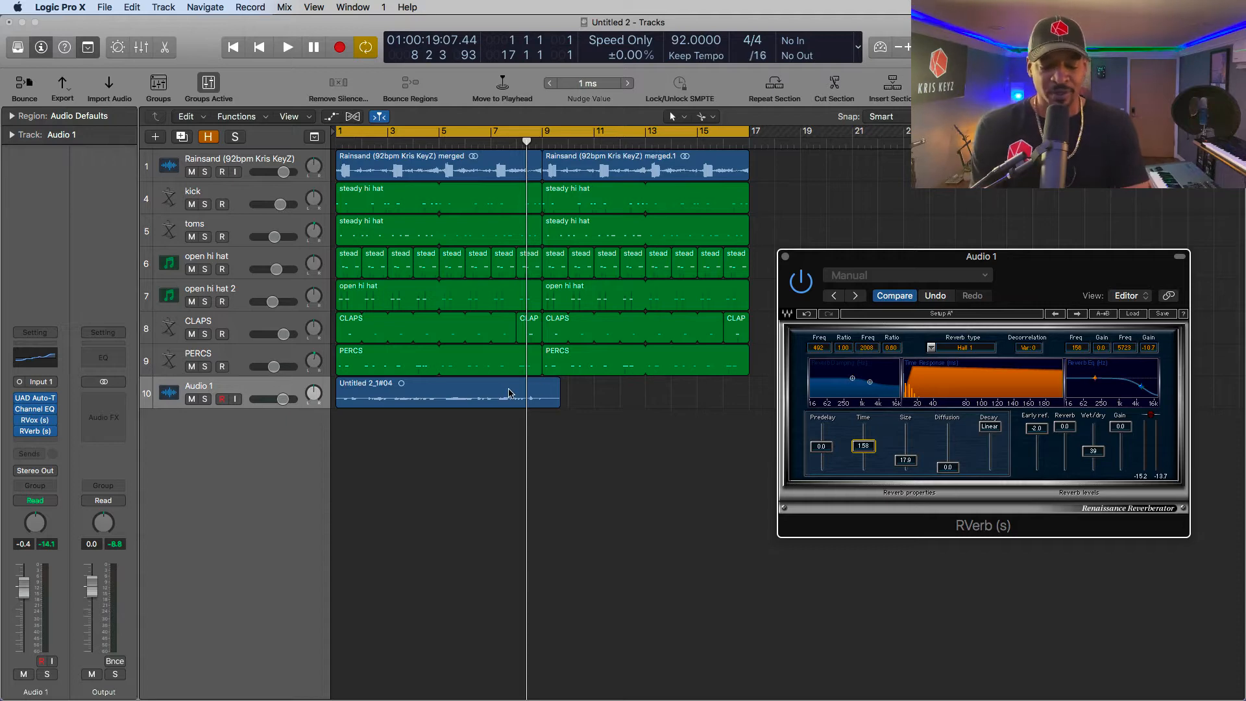
- Play from the start and, while listening, raise RVerb's size to 42.4, wet/dry to 79 and time to 6.71
key("Return")
key("space")
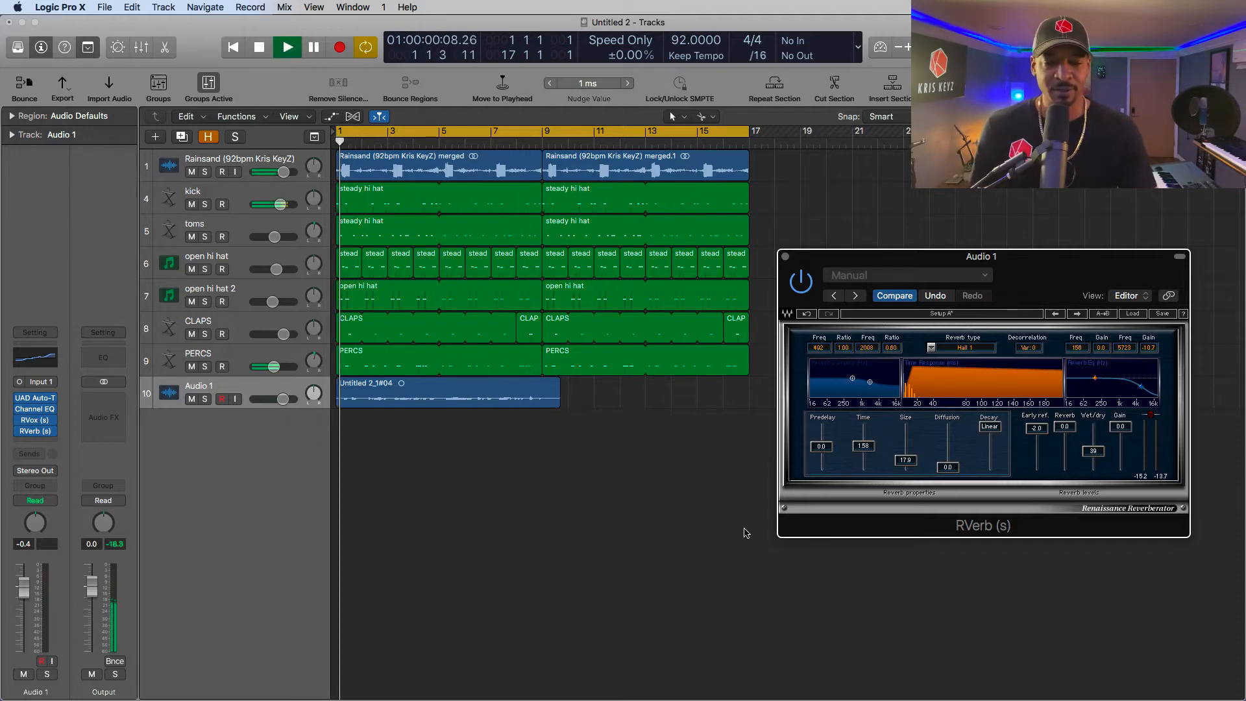
left_click_drag(1093, 454, 1093, 452)
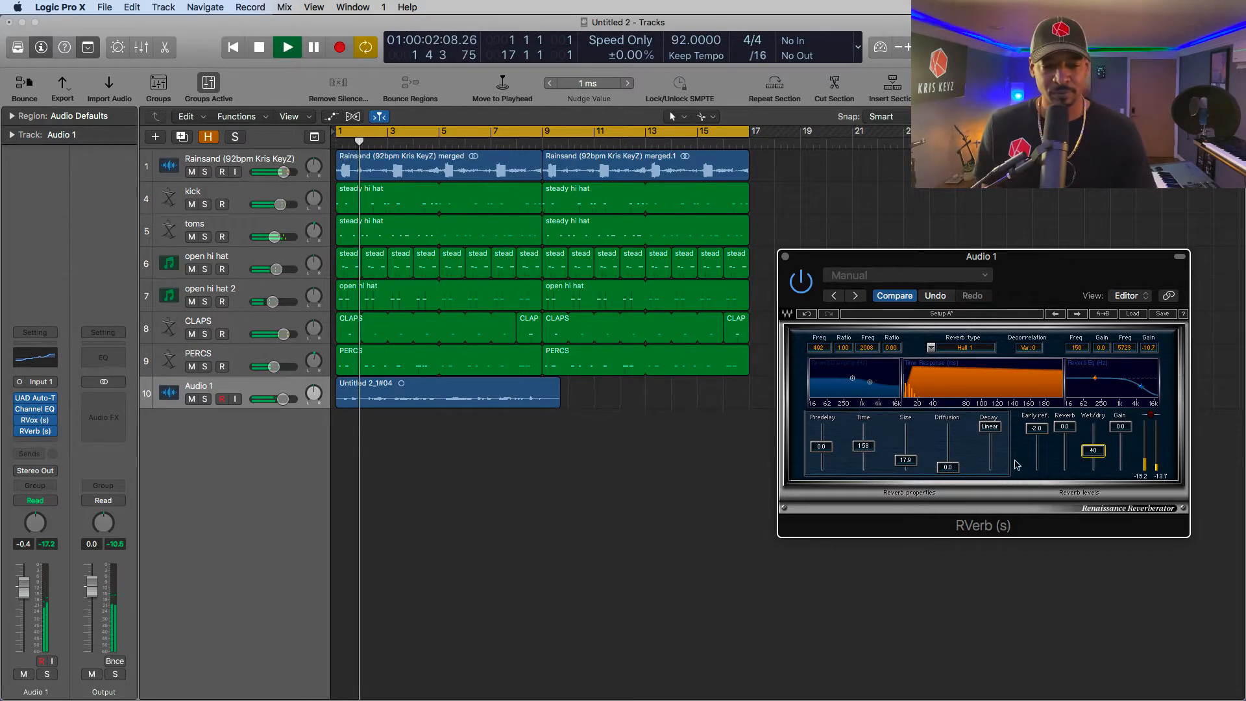
left_click_drag(906, 461, 906, 451)
left_click_drag(1093, 449, 1094, 435)
left_click_drag(863, 445, 863, 434)
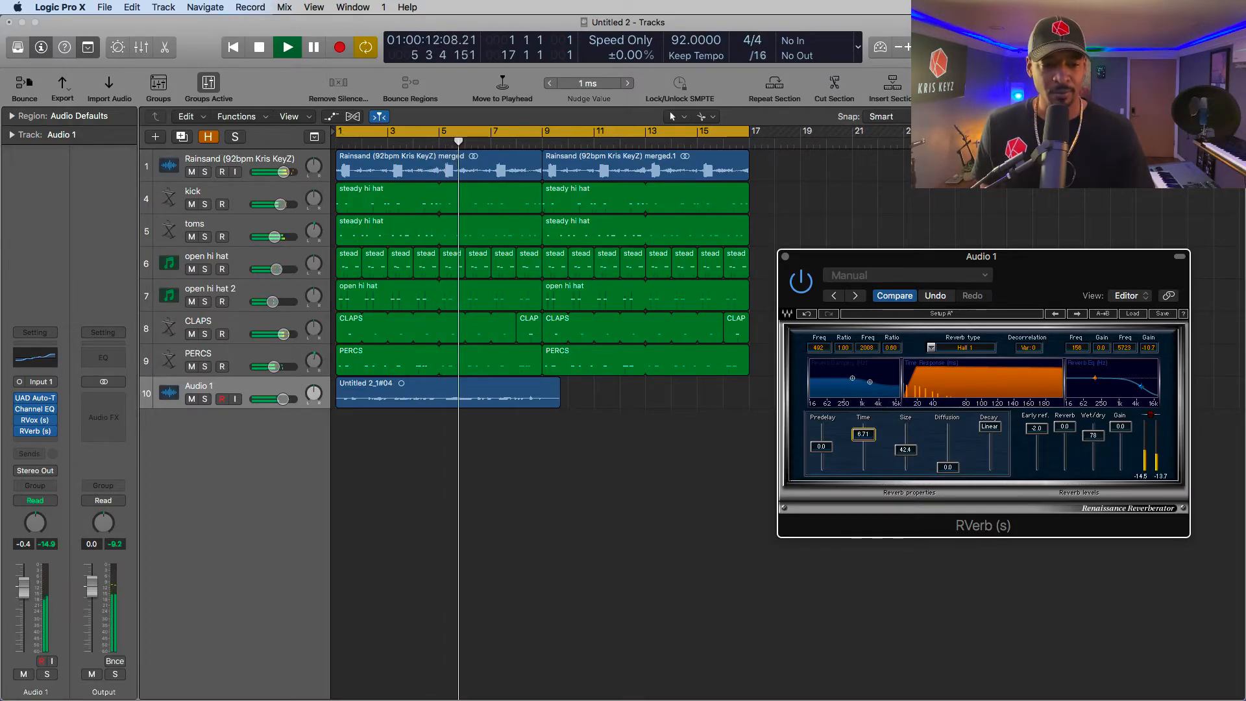
- During playback, try RVerb with size 76.3, wet/dry about 60 and time 0.52, and stop
left_click_drag(906, 449, 863, 432)
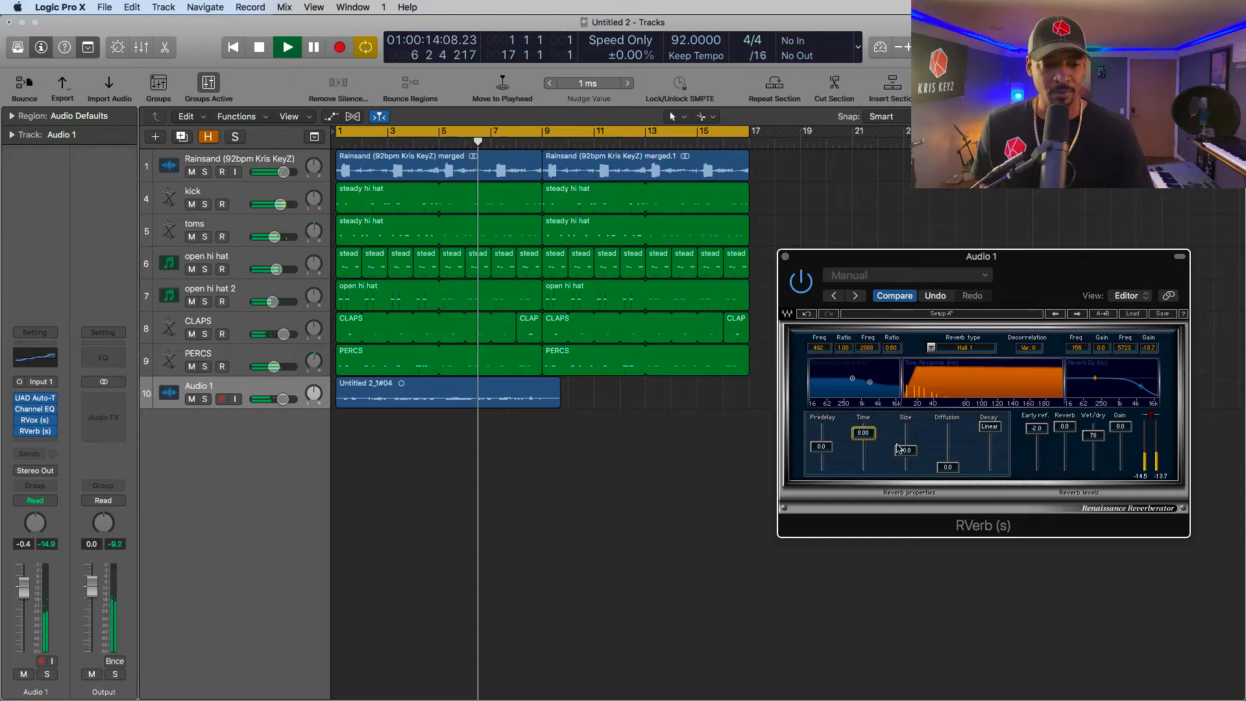
left_click(905, 450)
left_click_drag(1092, 435, 1092, 442)
left_click_drag(905, 451, 866, 465)
key("space")
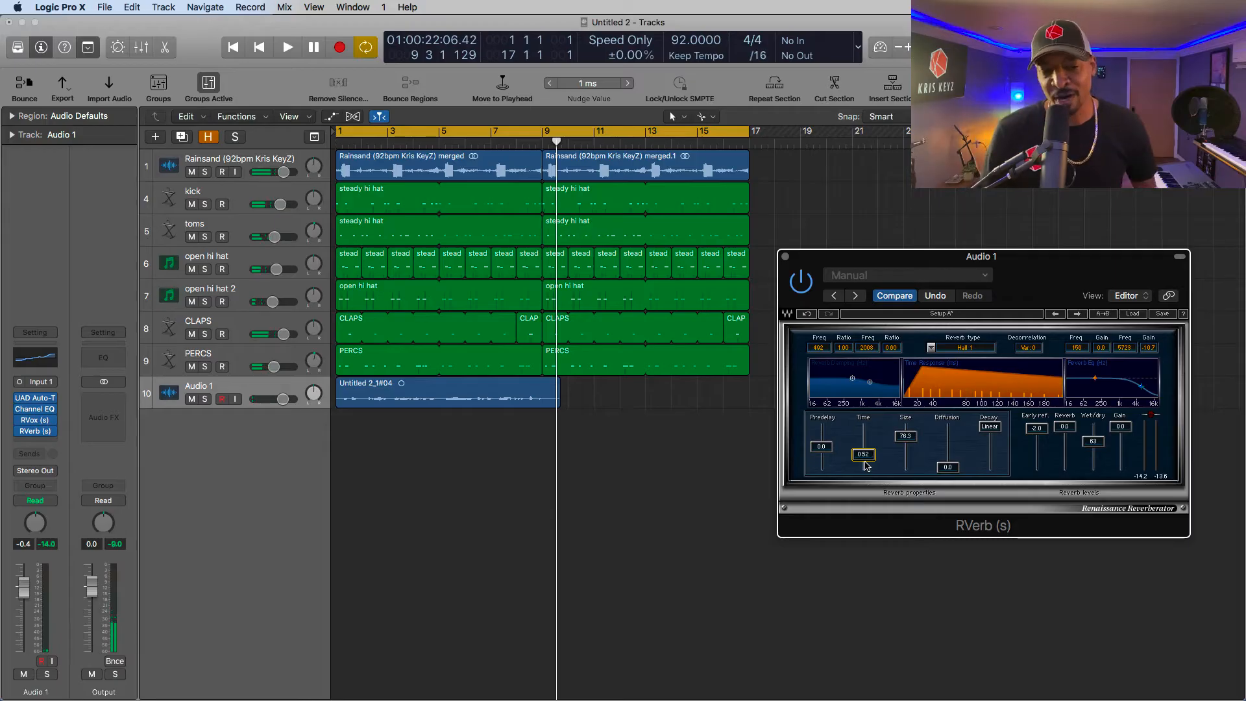
- Play from the start and adjust RVerb to time 3.10, size 66.0 and wet/dry 41 while listening
left_click_drag(862, 454, 863, 442)
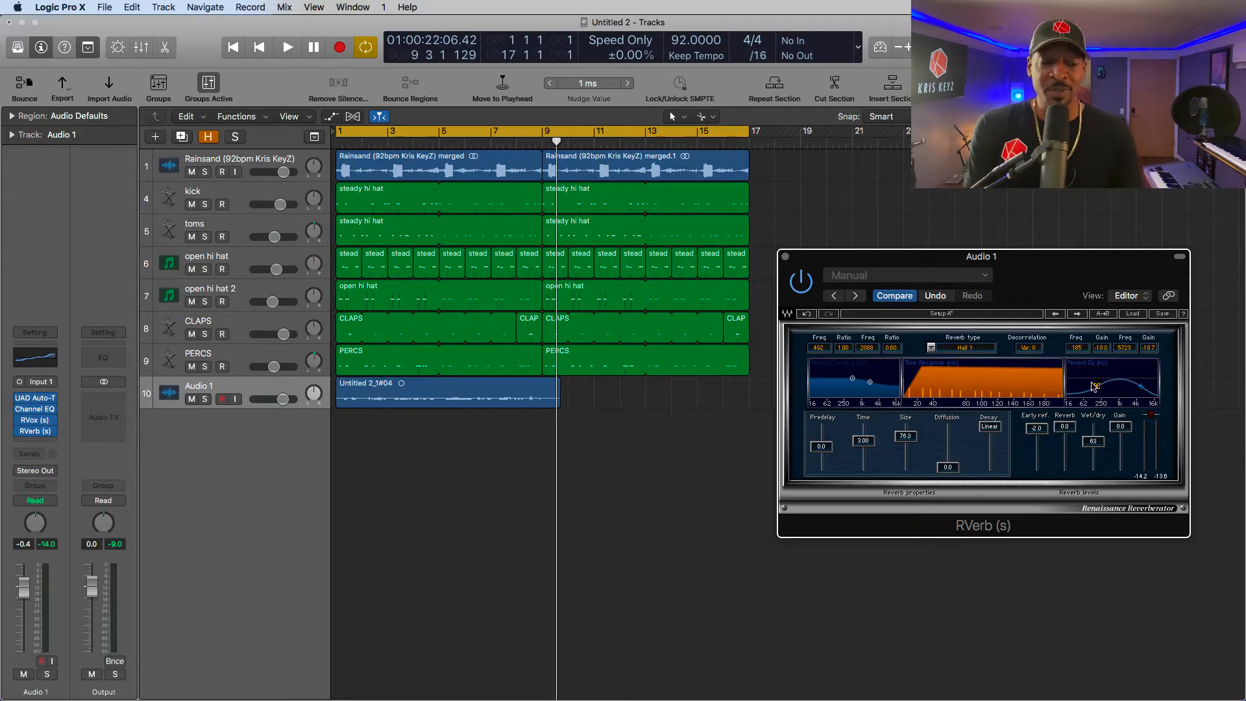
key("space")
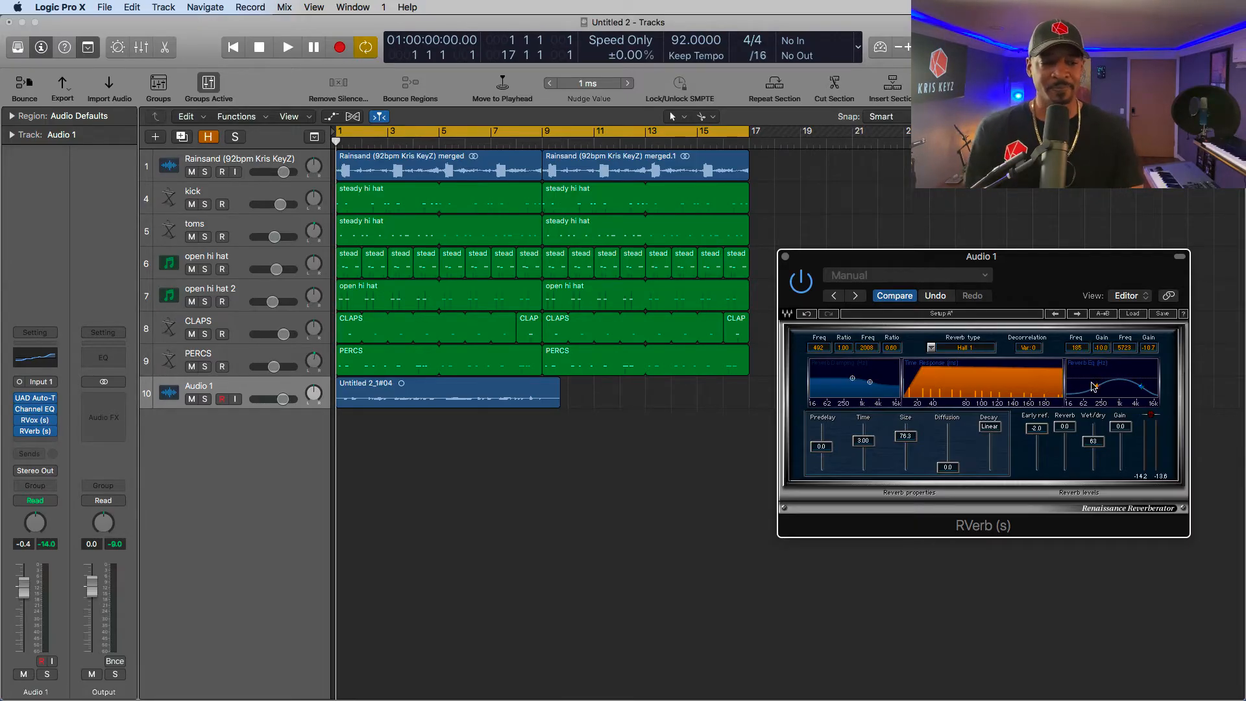
left_click_drag(1099, 444, 1096, 452)
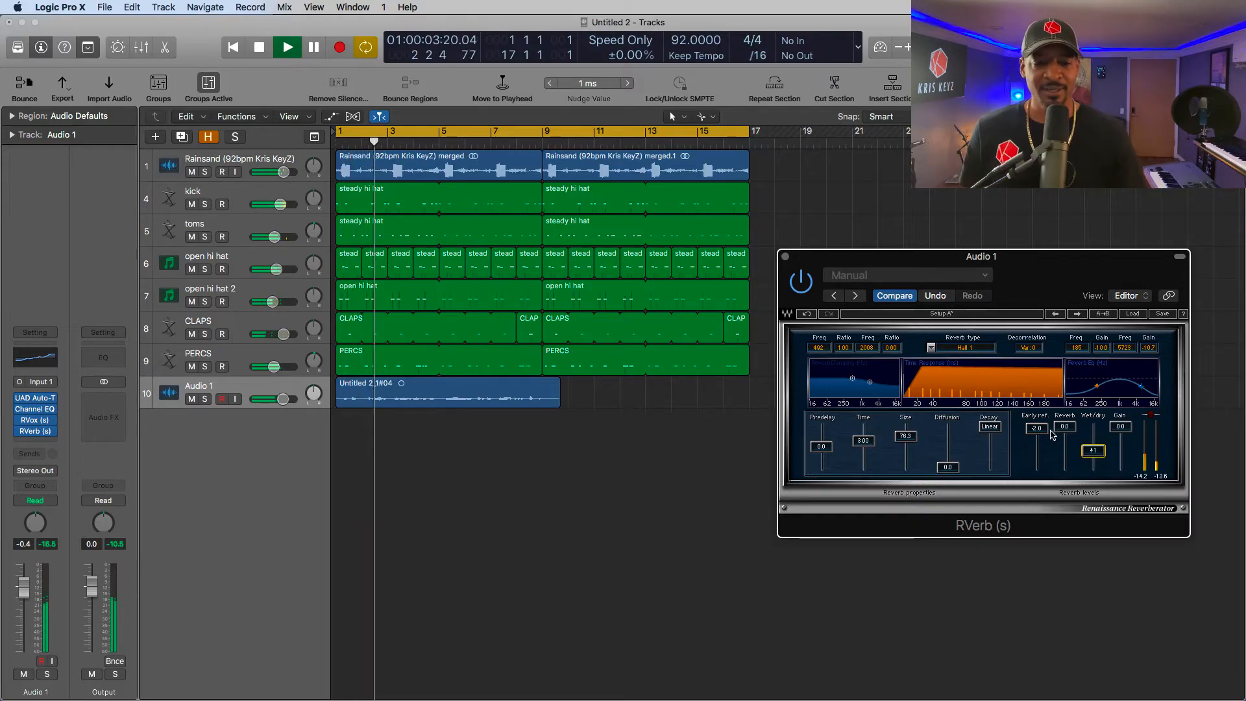
left_click_drag(863, 441, 863, 444)
left_click_drag(905, 435, 862, 441)
- Shape RVerb's reverb EQ, cutting the low band at 131 Hz by 12.1 dB and the high band near 2000 Hz by 11.4 dB
left_click_drag(1132, 393, 1098, 374)
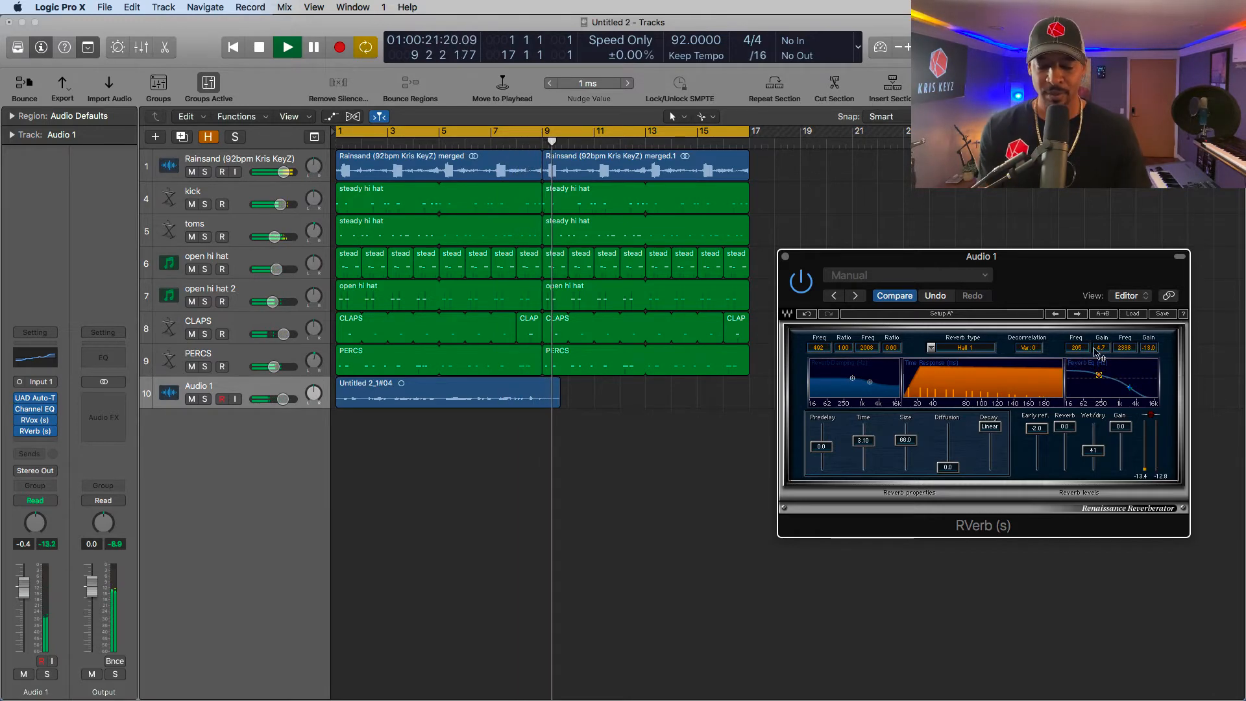
key("space")
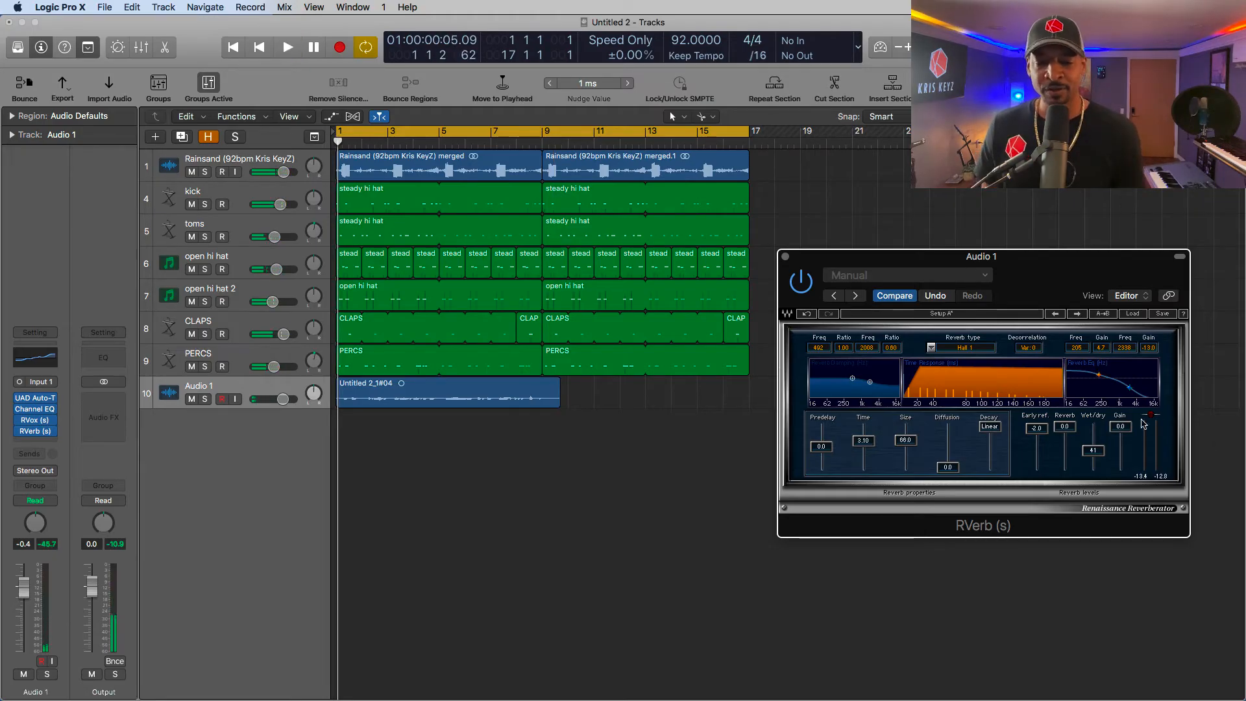
left_click_drag(1098, 375, 1100, 386)
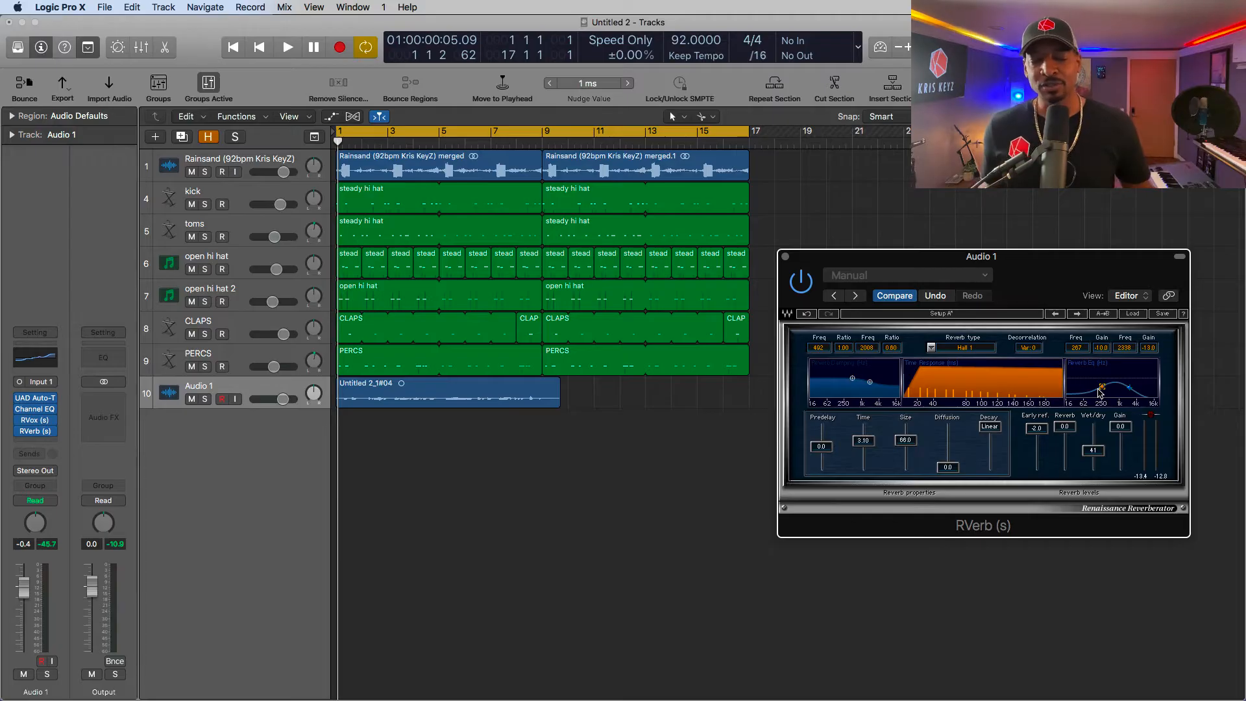
mouse_move(1100, 393)
left_mouse_down()
mouse_move(1129, 375)
mouse_move(1092, 388)
left_mouse_up()
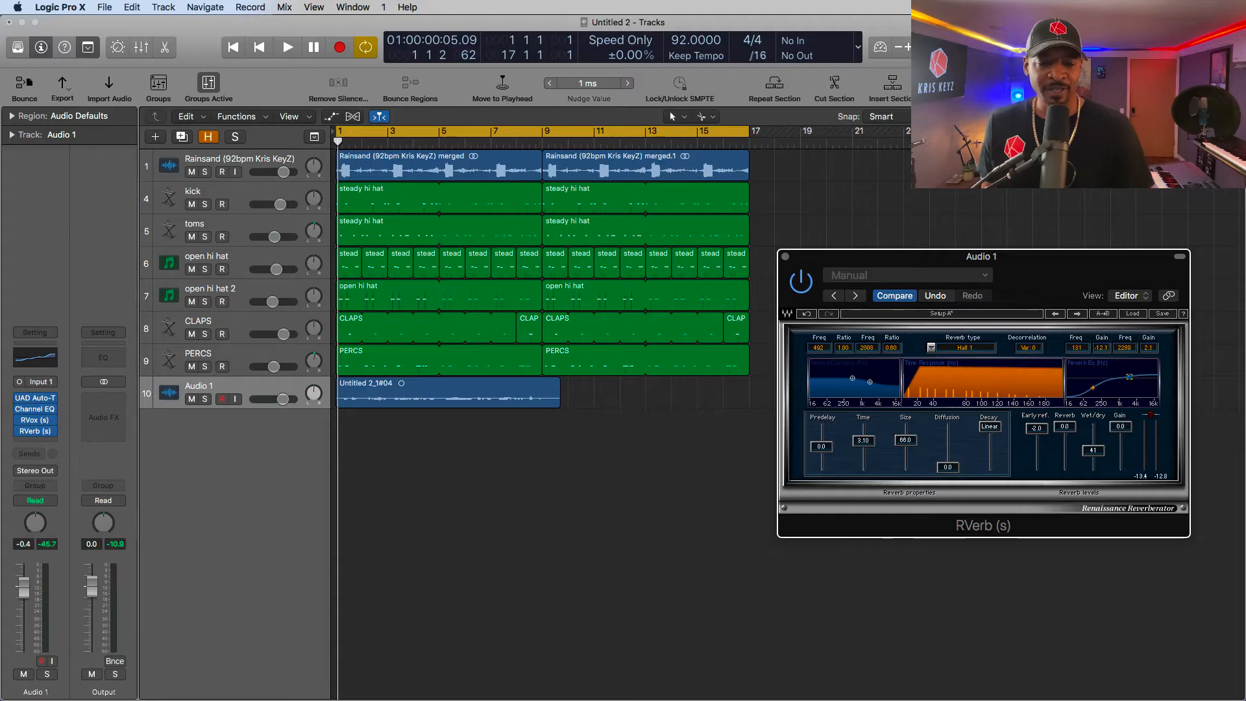
left_click_drag(1126, 381, 1127, 389)
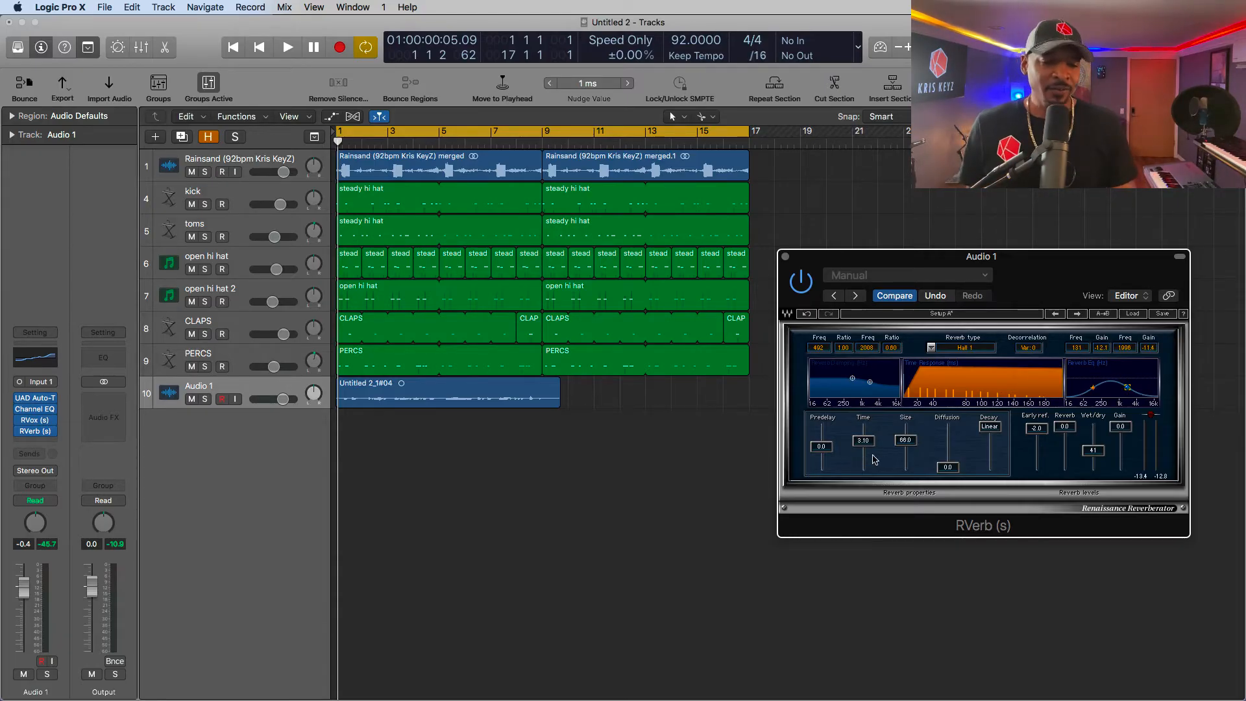
- Set RVerb's size to 57.5, time to 2.42, predelay to about 17, reverb level to -1.2 and wet/dry to 27
left_click_drag(905, 439, 905, 442)
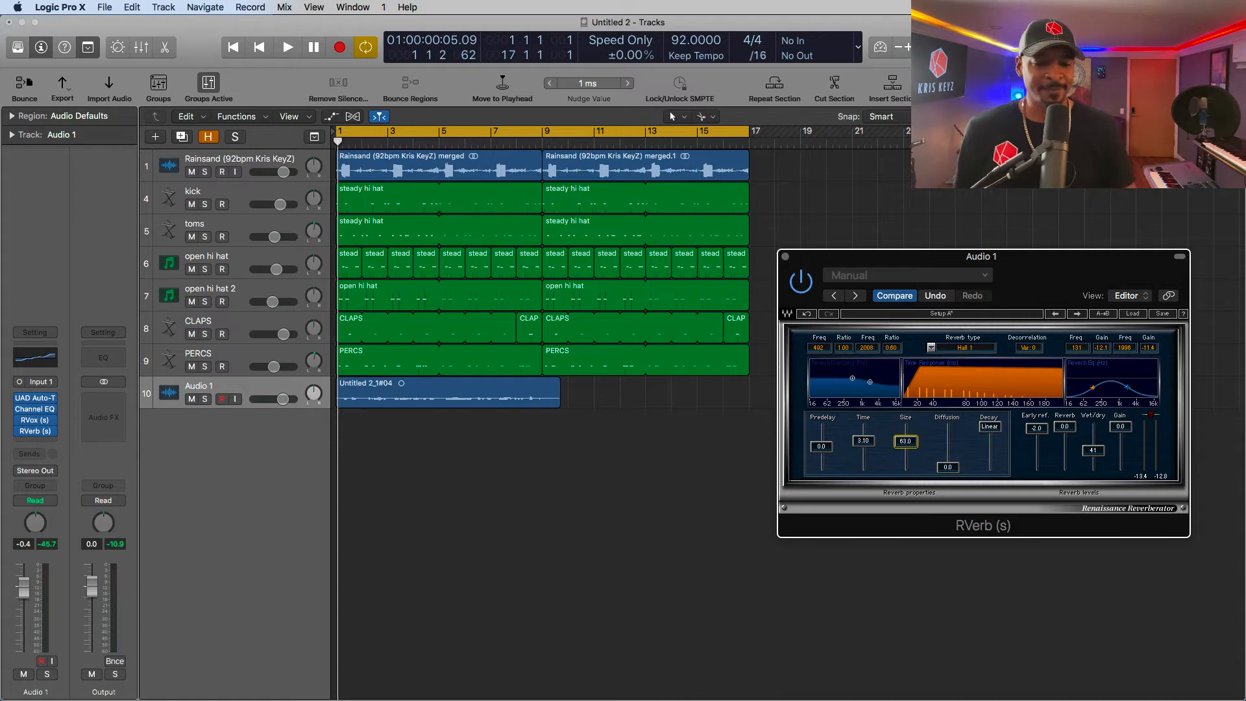
left_click_drag(1093, 452, 1093, 454)
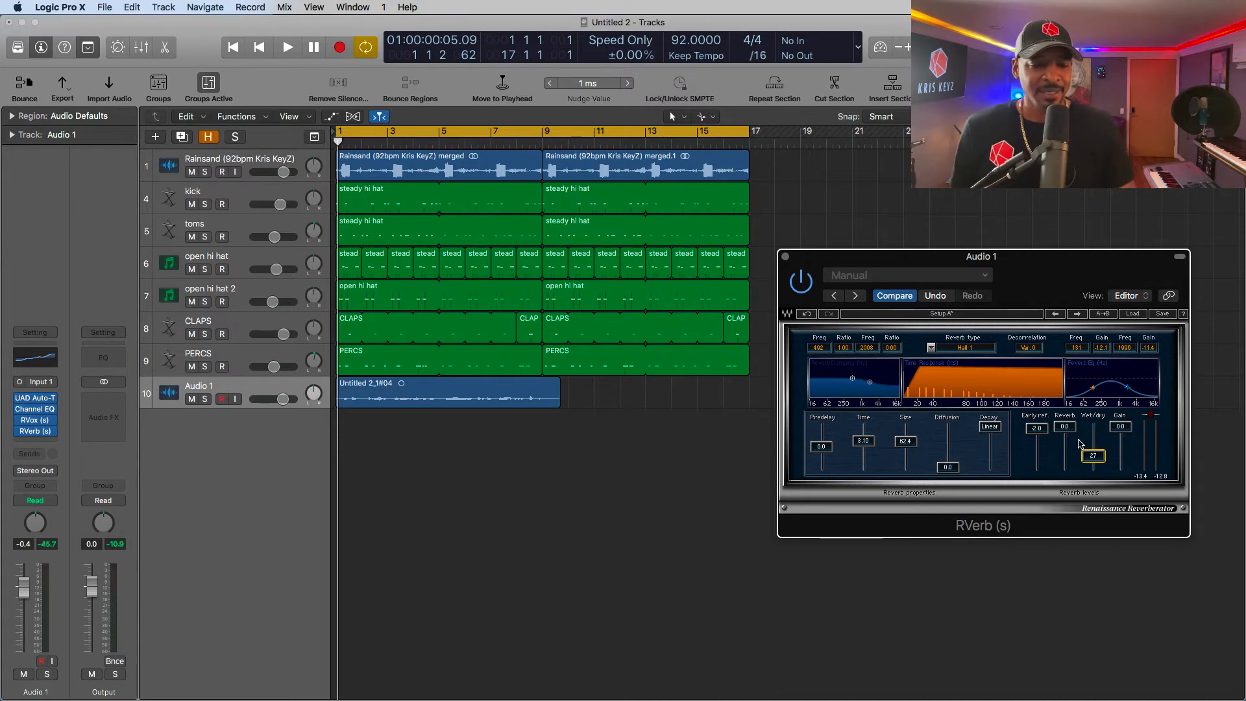
left_click_drag(1064, 427, 1058, 431)
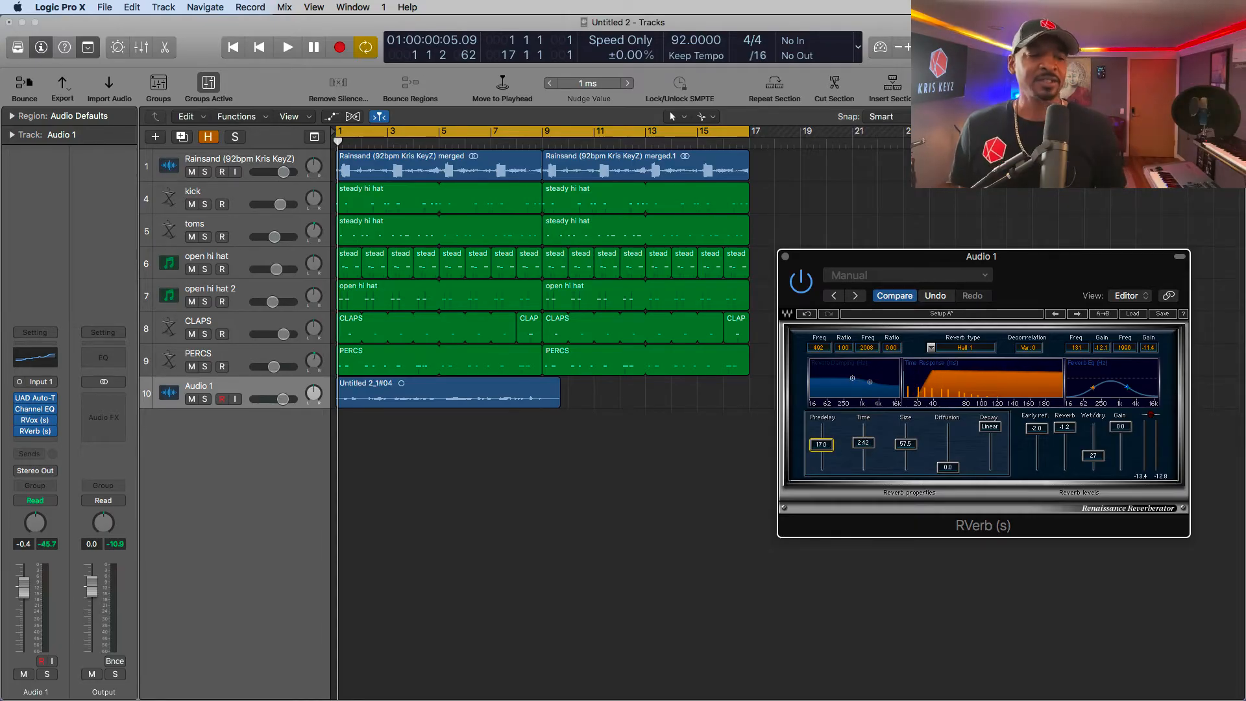
left_click_drag(821, 444, 813, 450)
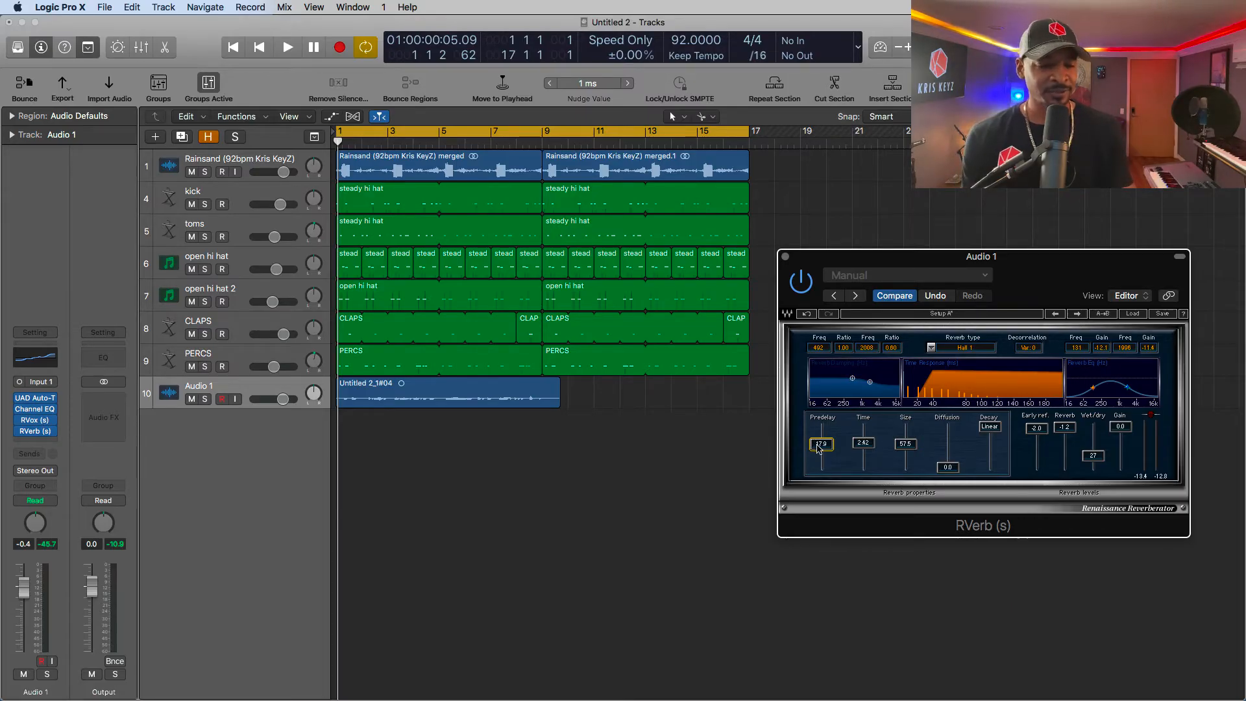
- Play from the start and raise RVerb's predelay to 112.6 and wet/dry mix to 50 while listening
key("Return")
key("space")
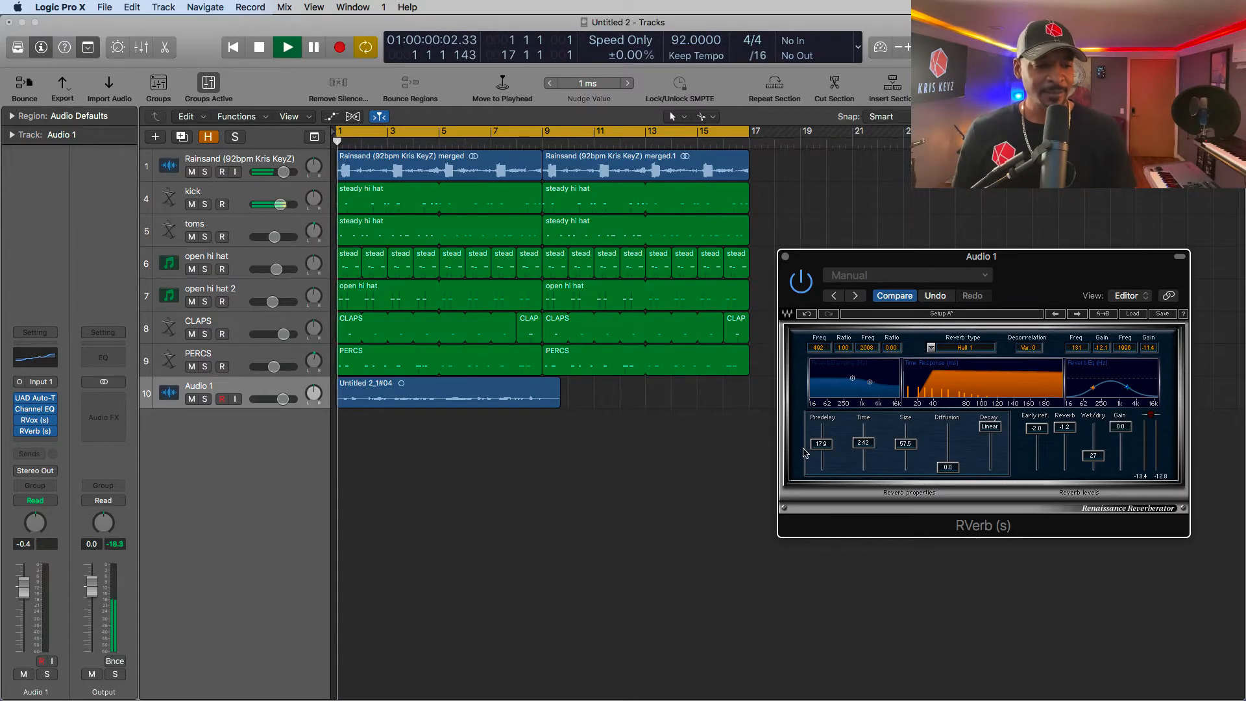
left_click_drag(821, 444, 821, 431)
mouse_move(1101, 457)
left_mouse_down()
mouse_move(1101, 426)
mouse_move(1101, 447)
left_mouse_up()
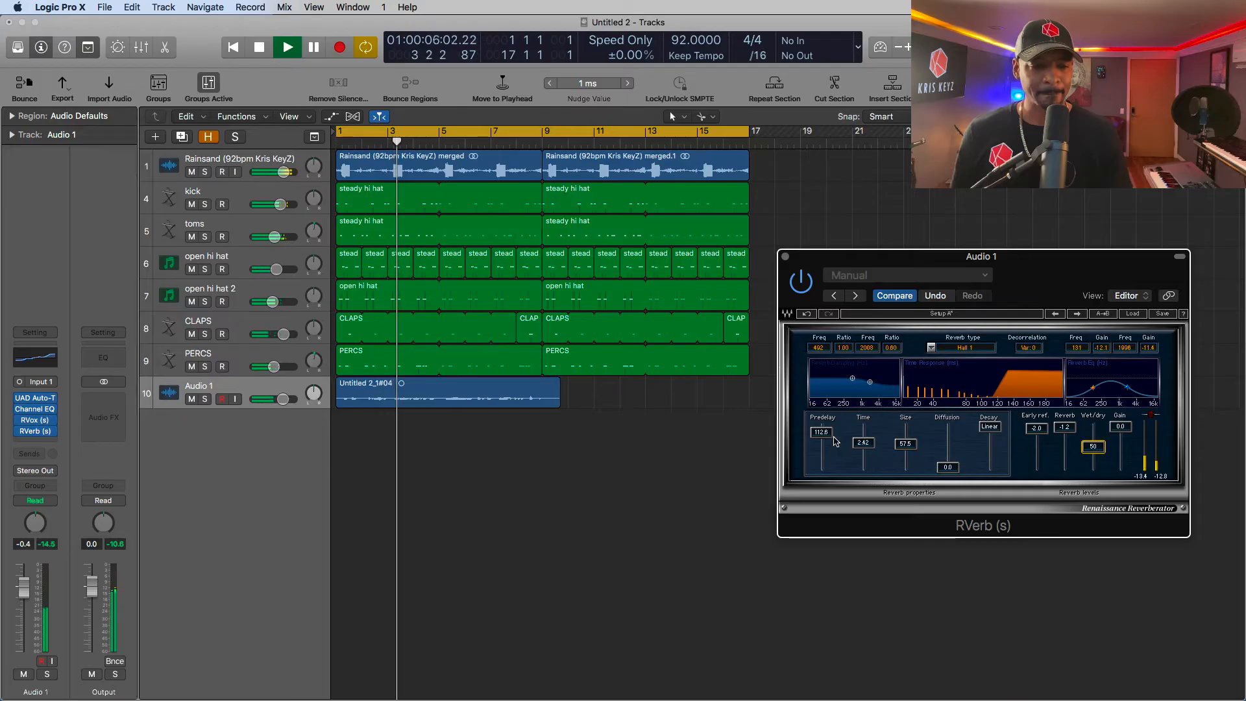
- Set RVerb's predelay to about 80, time to 2.48, size to 62.6 and wet/dry to 65 while listening
left_click_drag(821, 432, 822, 436)
left_click_drag(907, 444, 863, 440)
left_click_drag(1093, 446, 1093, 440)
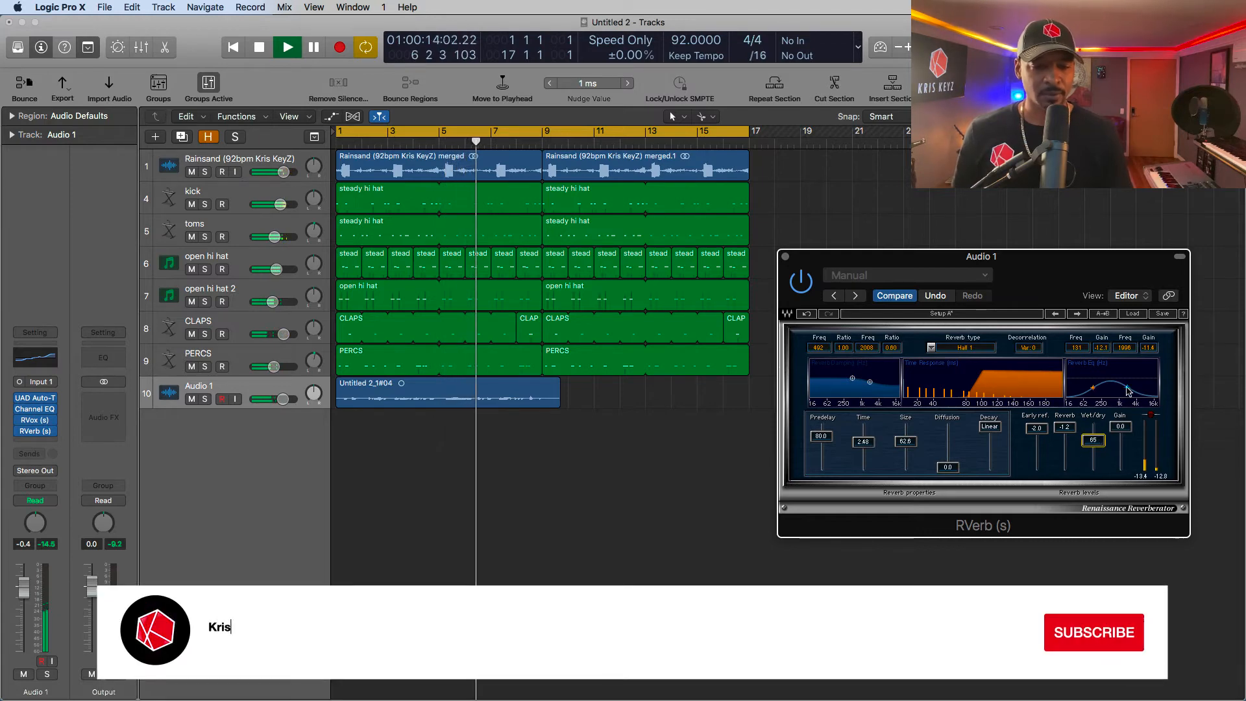
- Set RVerb's reverb EQ to -11.2 dB at 131 Hz and -6.0 dB near 2033 Hz, stop playback, and set the predelay to -1.6
left_click_drag(1127, 388, 1127, 383)
left_click(1092, 387)
key("space")
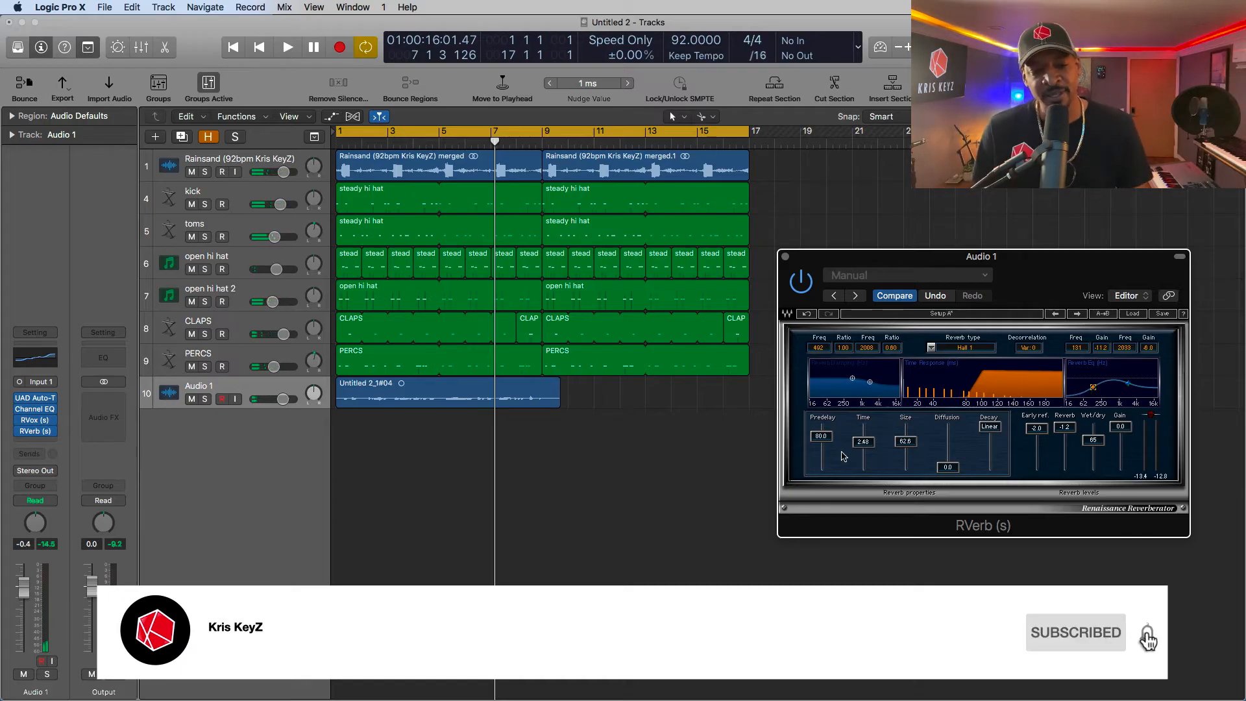
left_click_drag(820, 440, 821, 481)
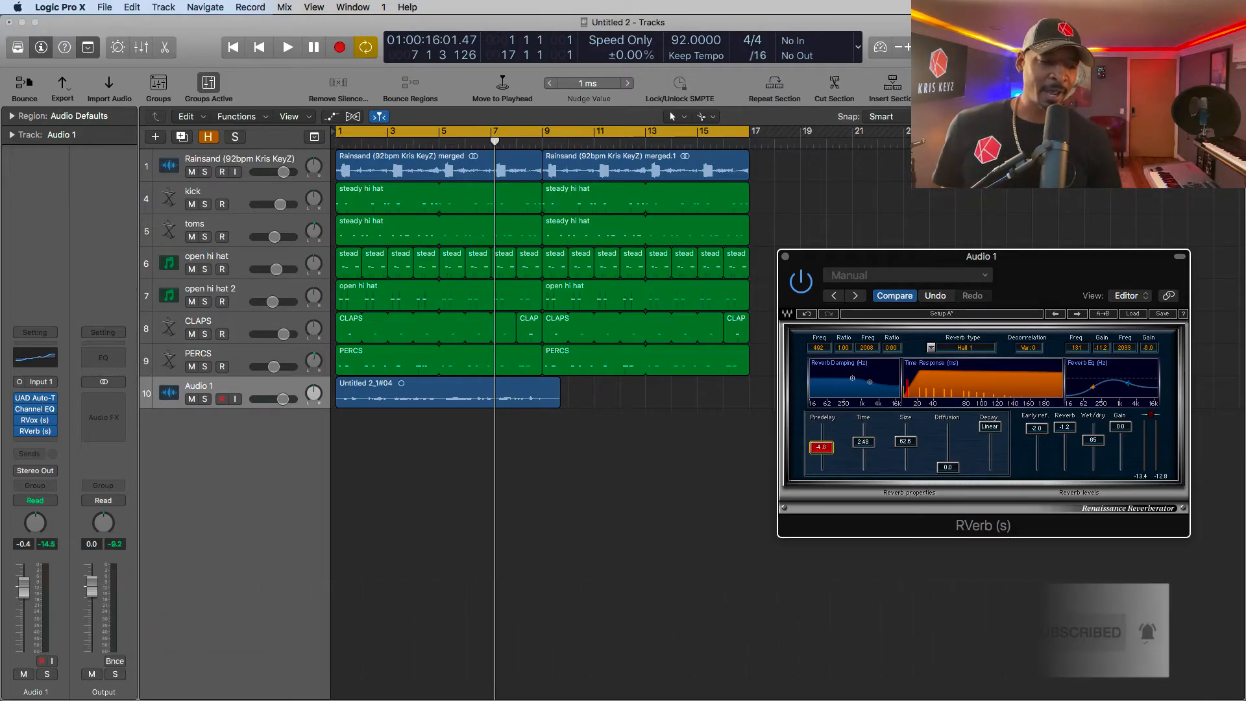
left_click_drag(821, 447, 820, 445)
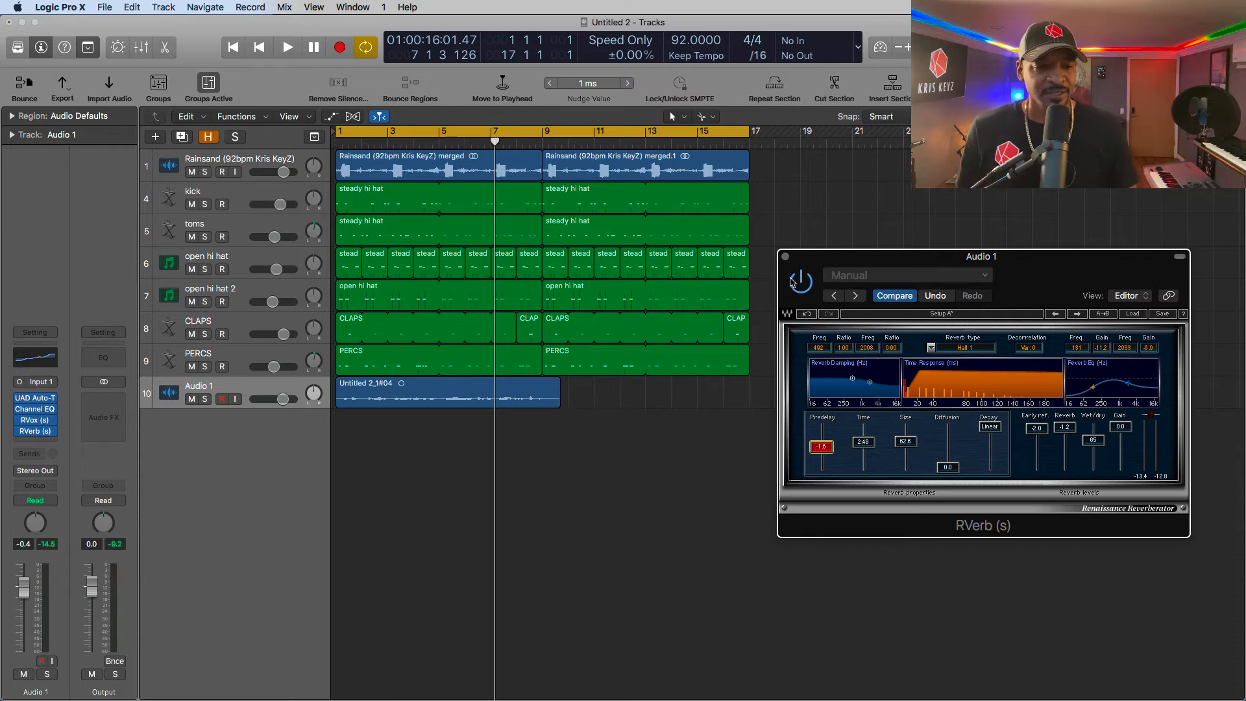
- Add a send from Audio 1 to Bus 1 and raise its send level to -18.1
left_click(36, 455)
mouse_move(42, 481)
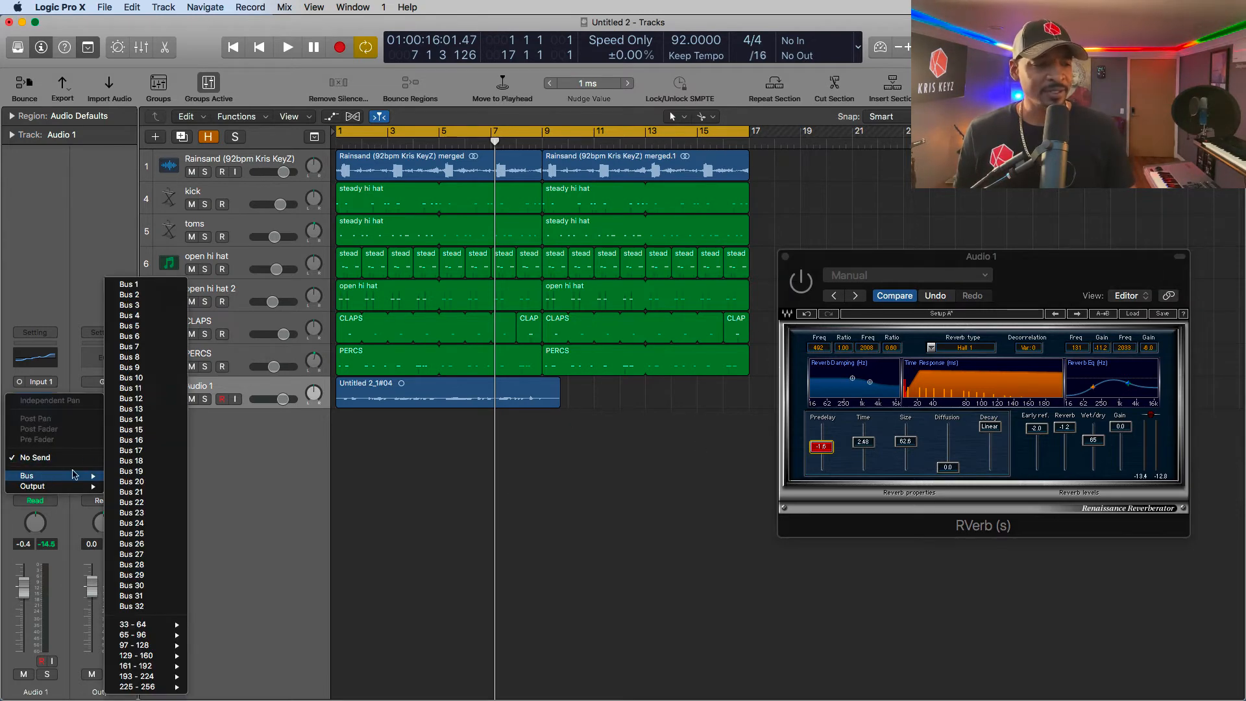
left_click(138, 286)
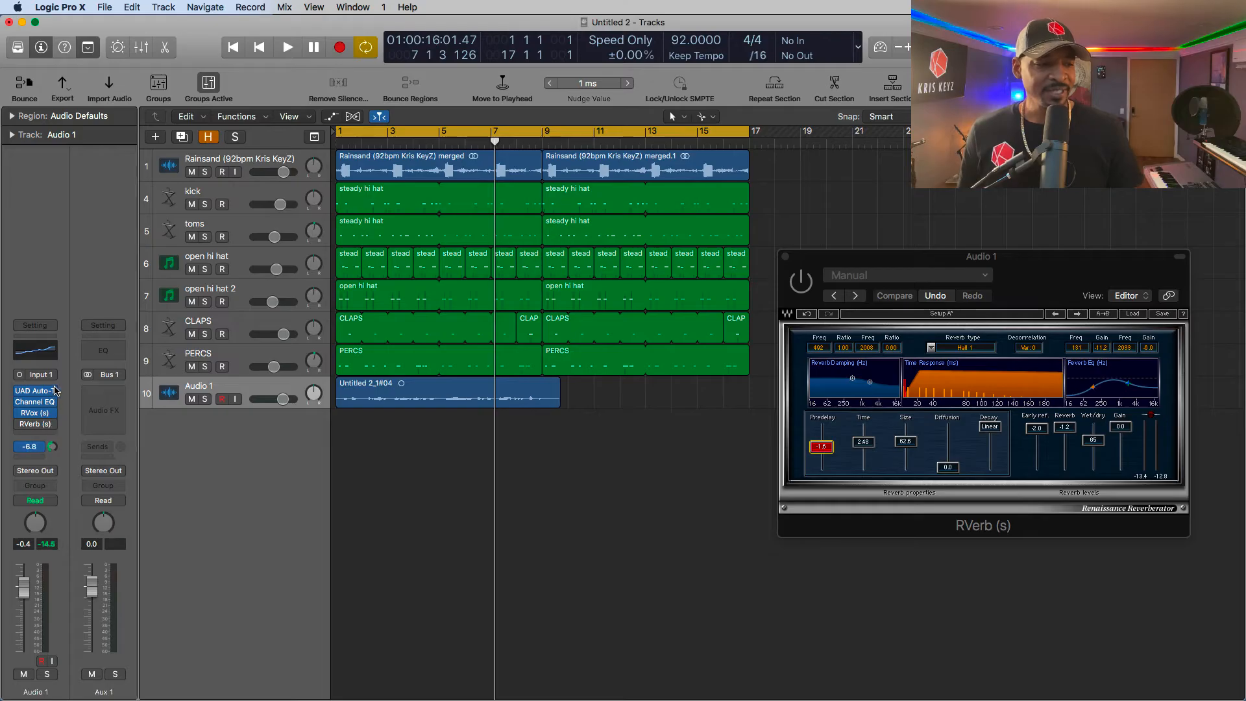
left_click(40, 447)
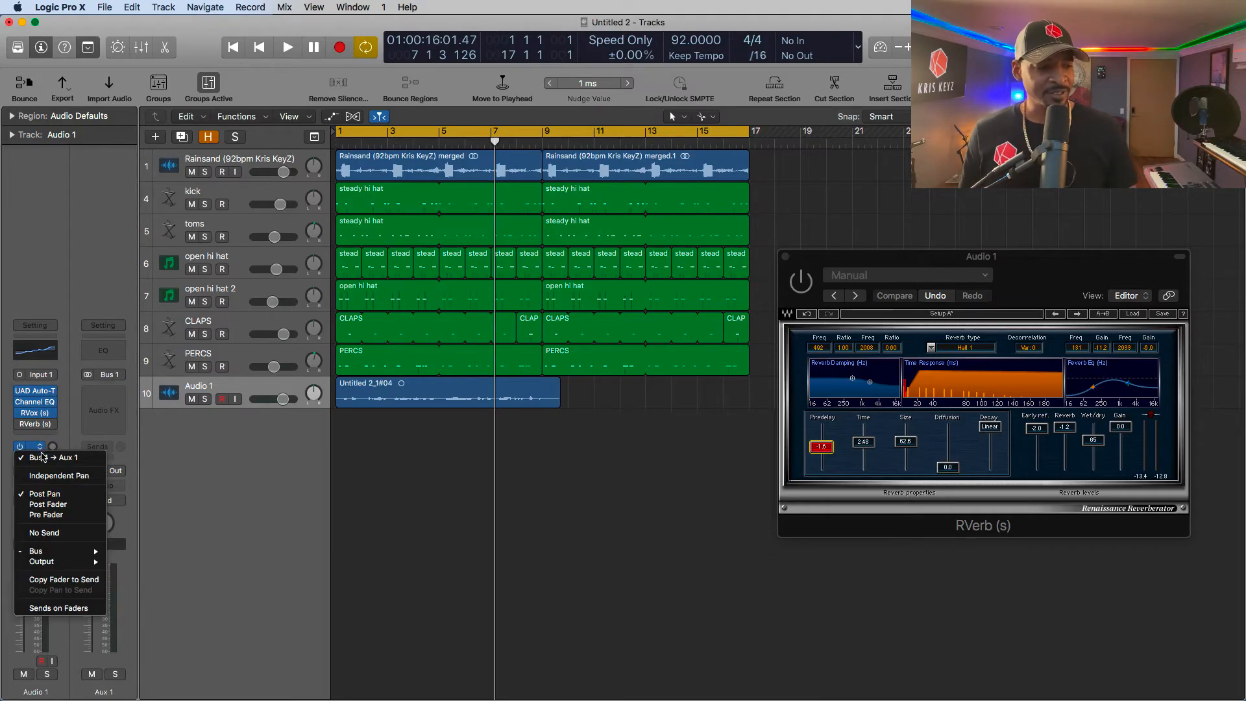
mouse_move(39, 550)
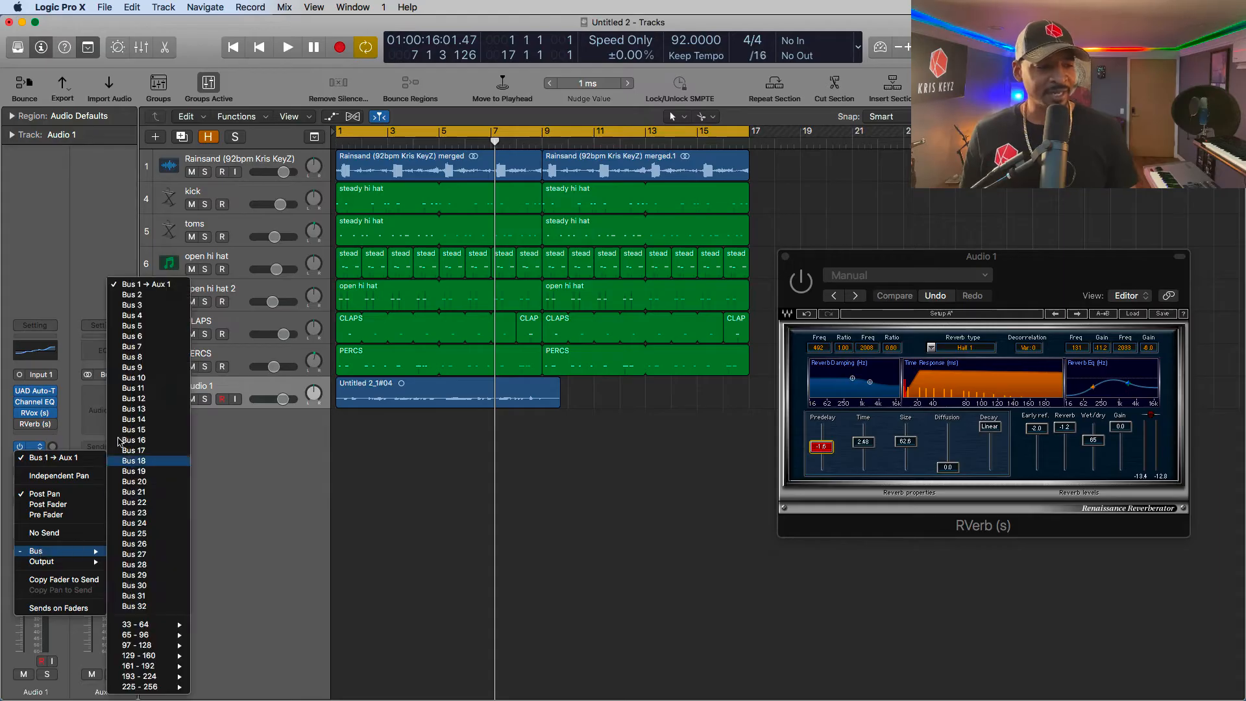
left_click(138, 286)
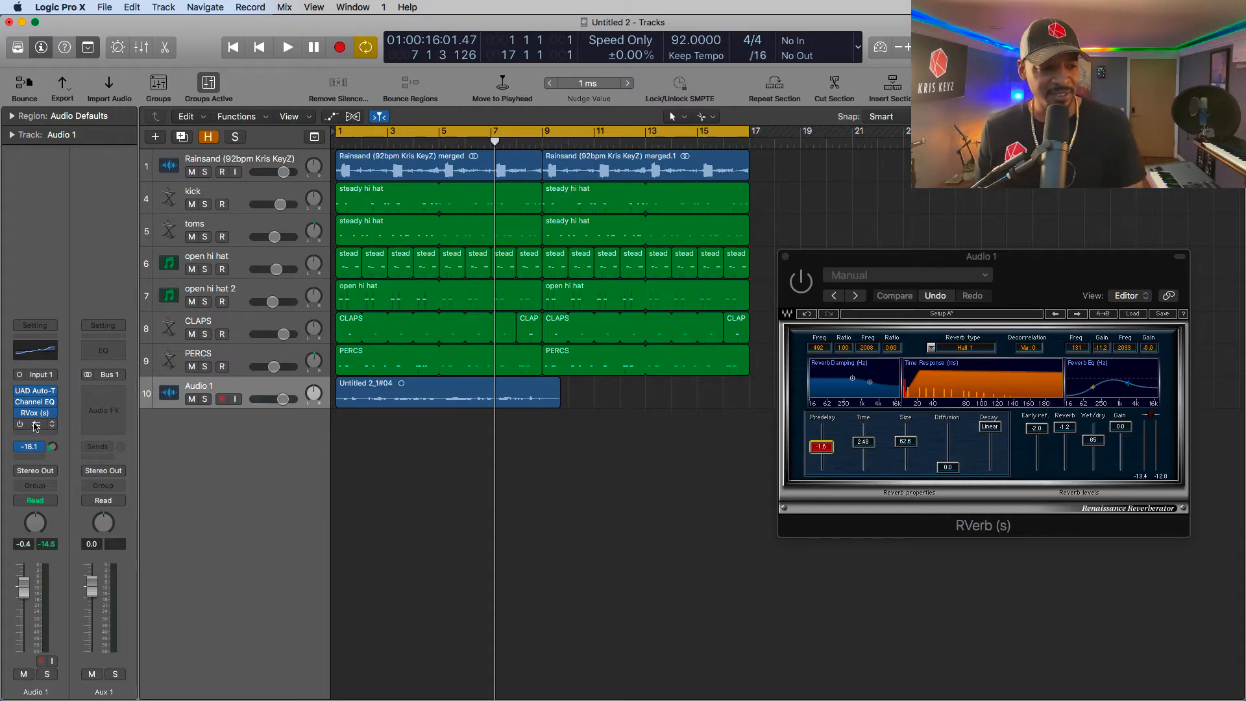
- Copy RVerb from Audio 1 to the Aux 1 channel, and keep only the Aux 1 copy's plug-in window open
left_click_drag(63, 422, 105, 391)
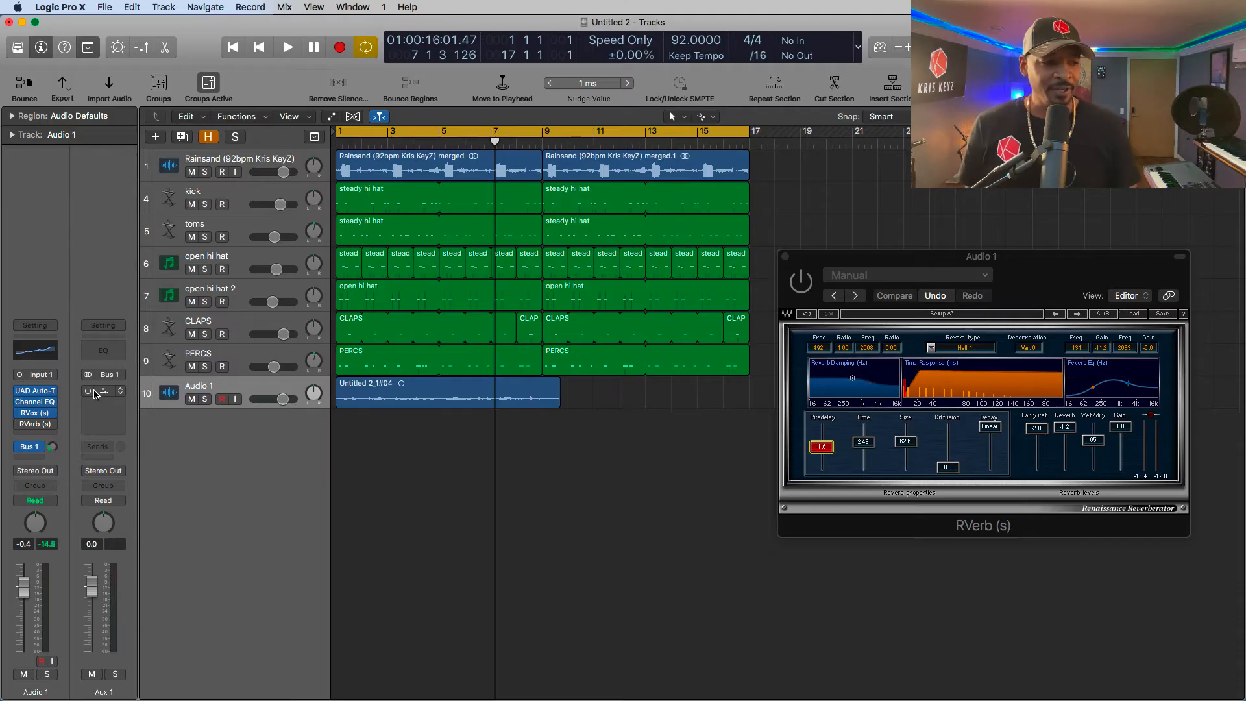
left_click(96, 394)
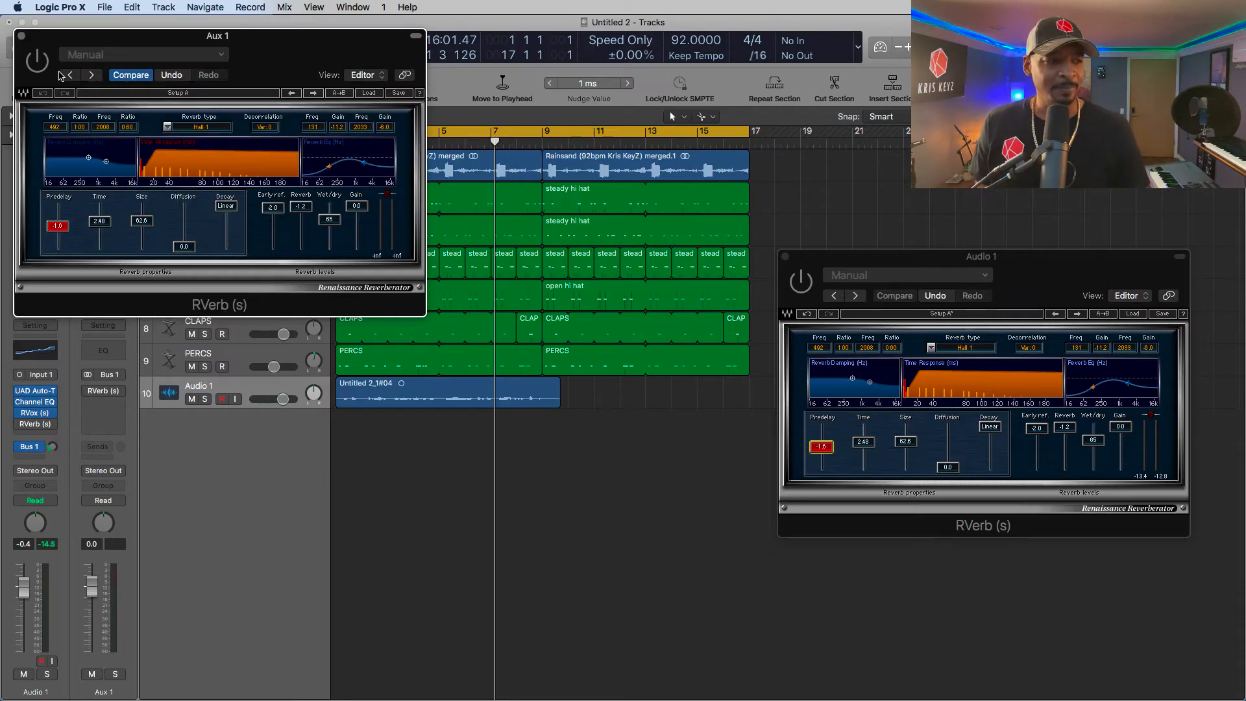
left_click_drag(69, 40, 518, 308)
left_click(785, 257)
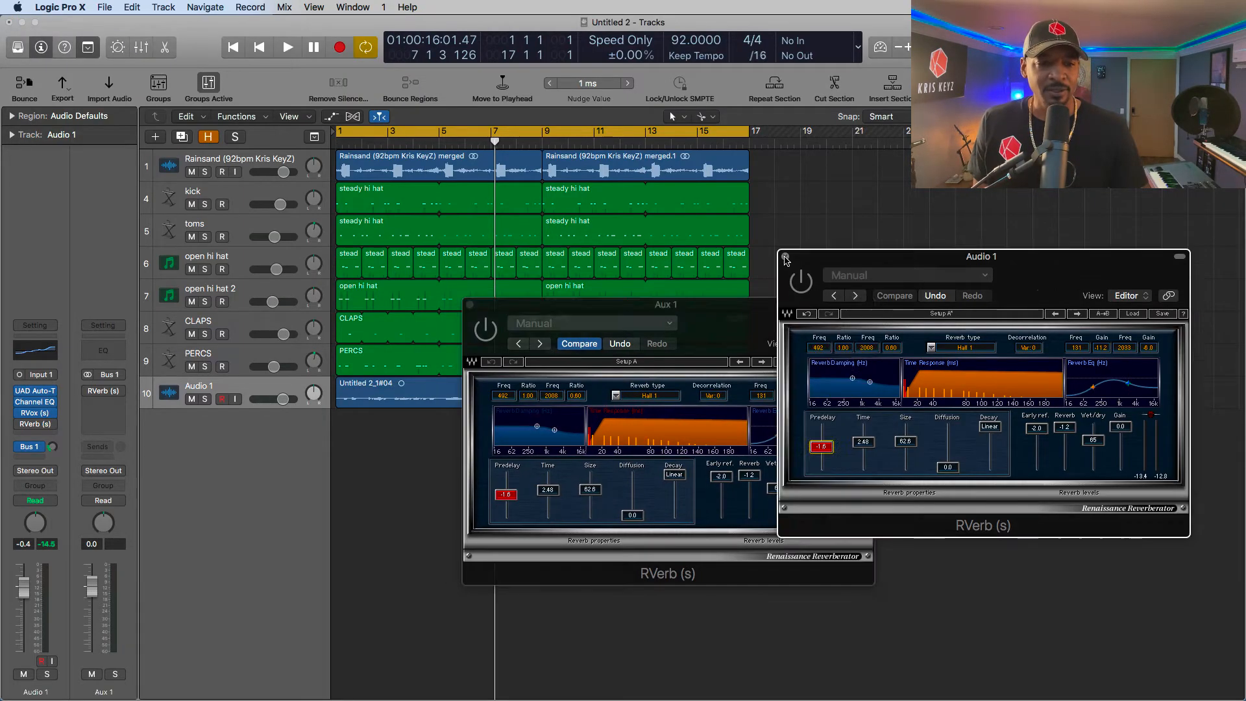
left_click_drag(679, 314, 1012, 254)
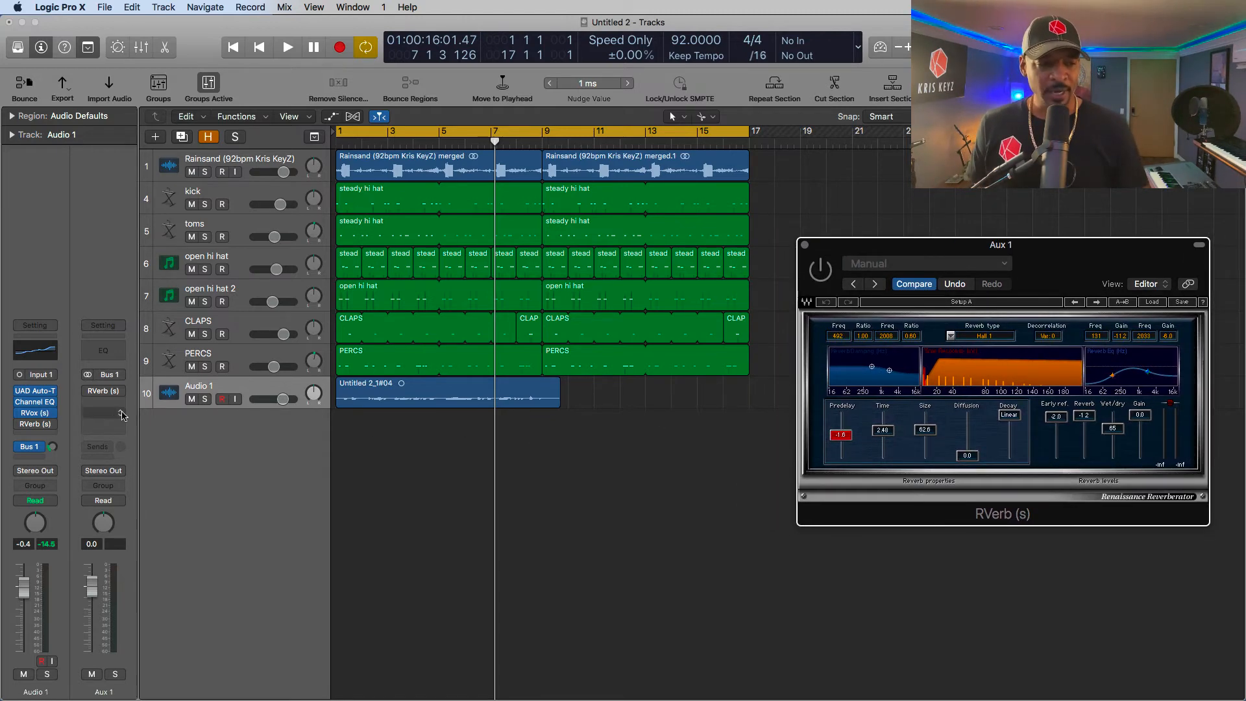
- Play from the start and set Aux 1's RVerb to size 74.6, diffusion 23.4, reverb level 0.0 and wet/dry 84
left_click_drag(852, 452, 852, 442)
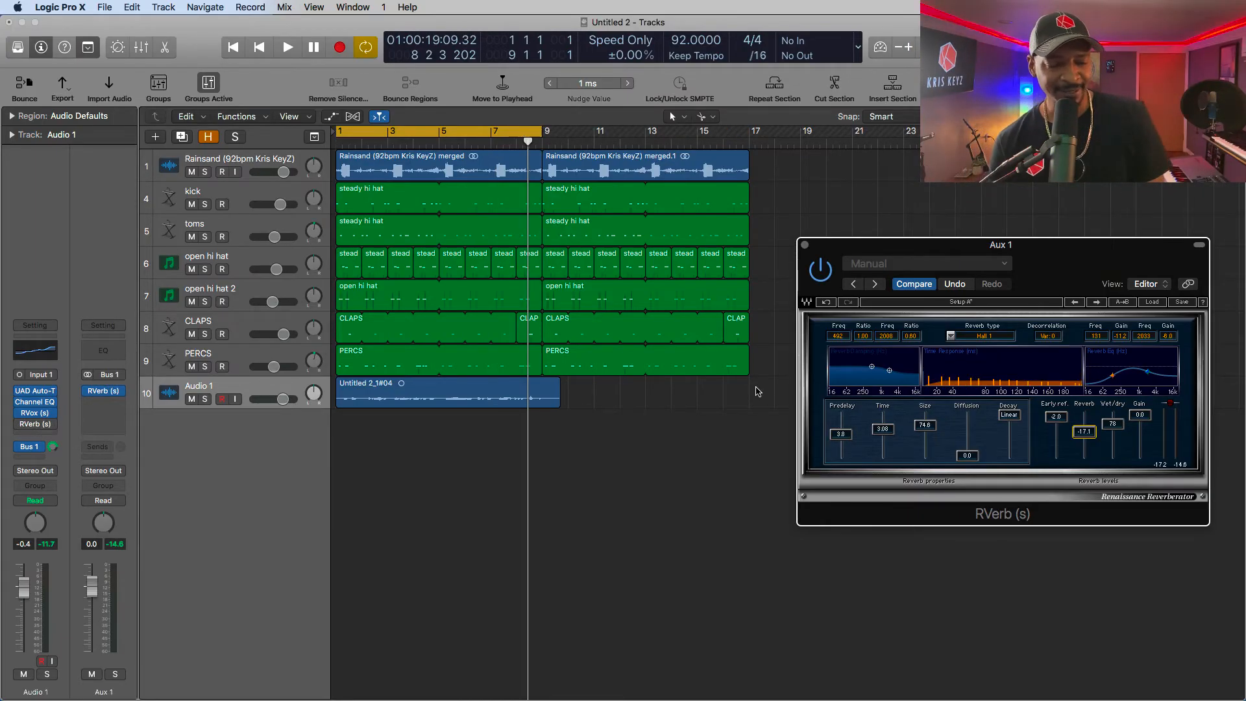
key("Return")
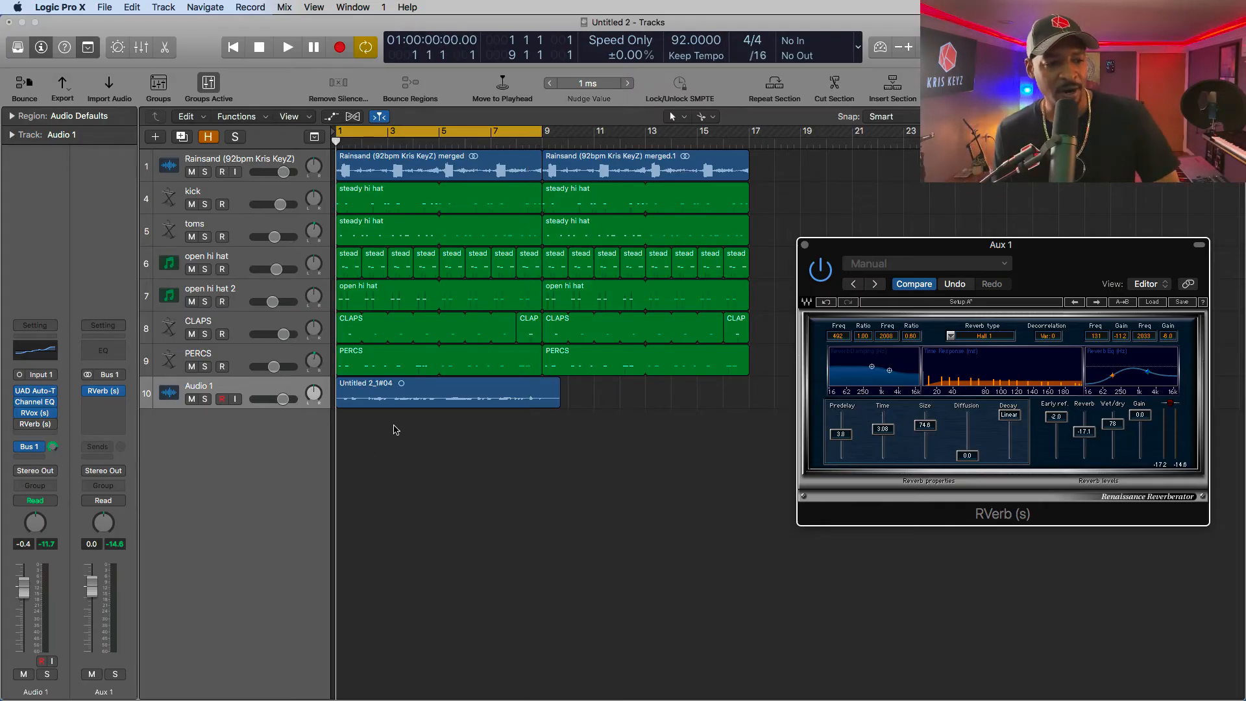
key("space")
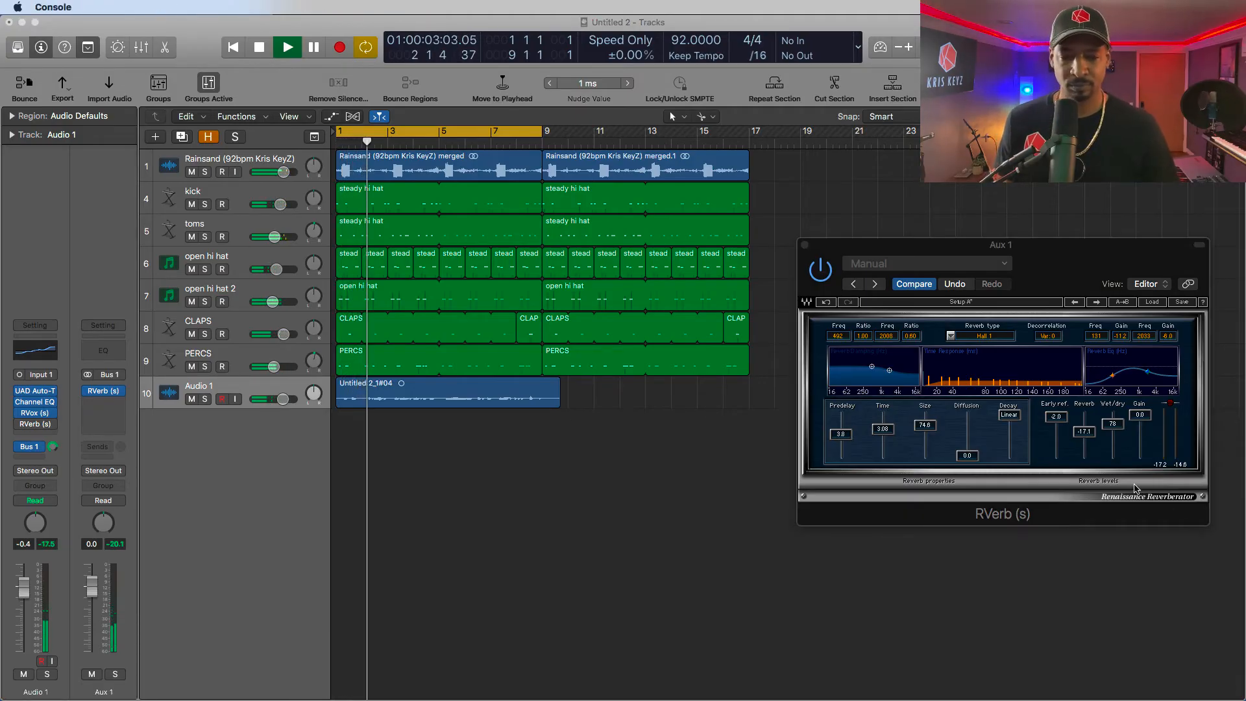
left_click_drag(1112, 426, 1082, 423)
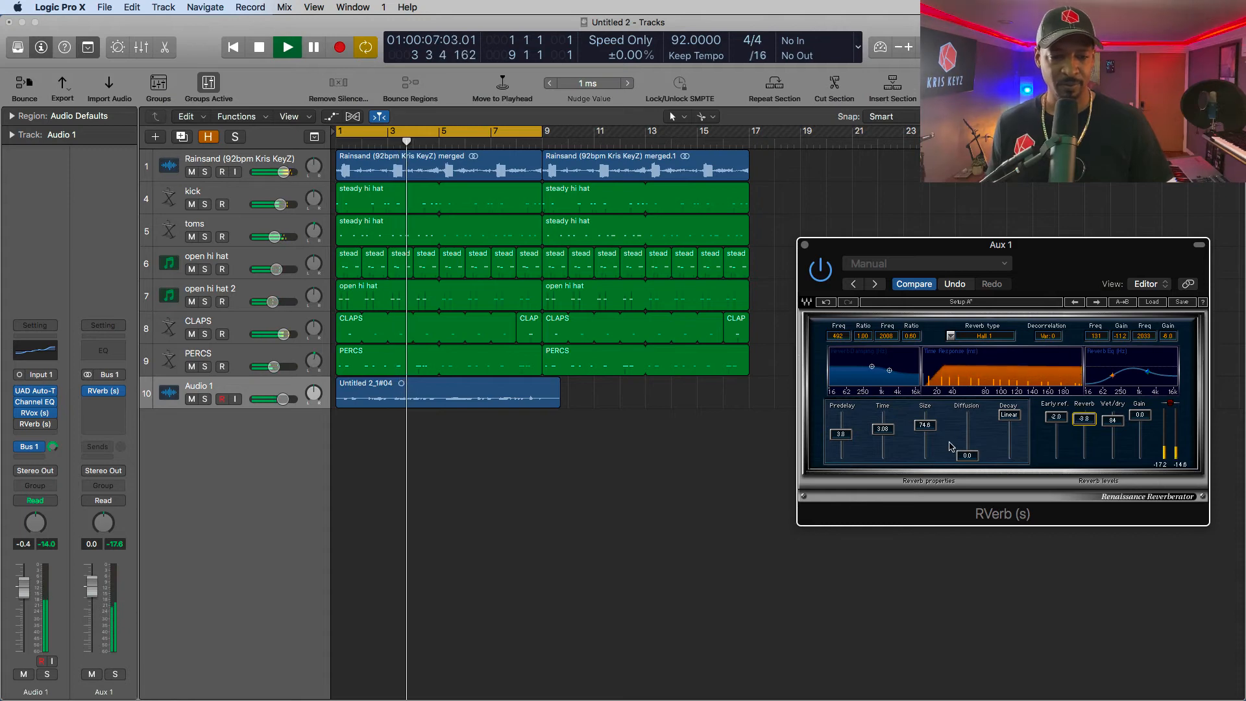
left_click_drag(966, 455, 967, 446)
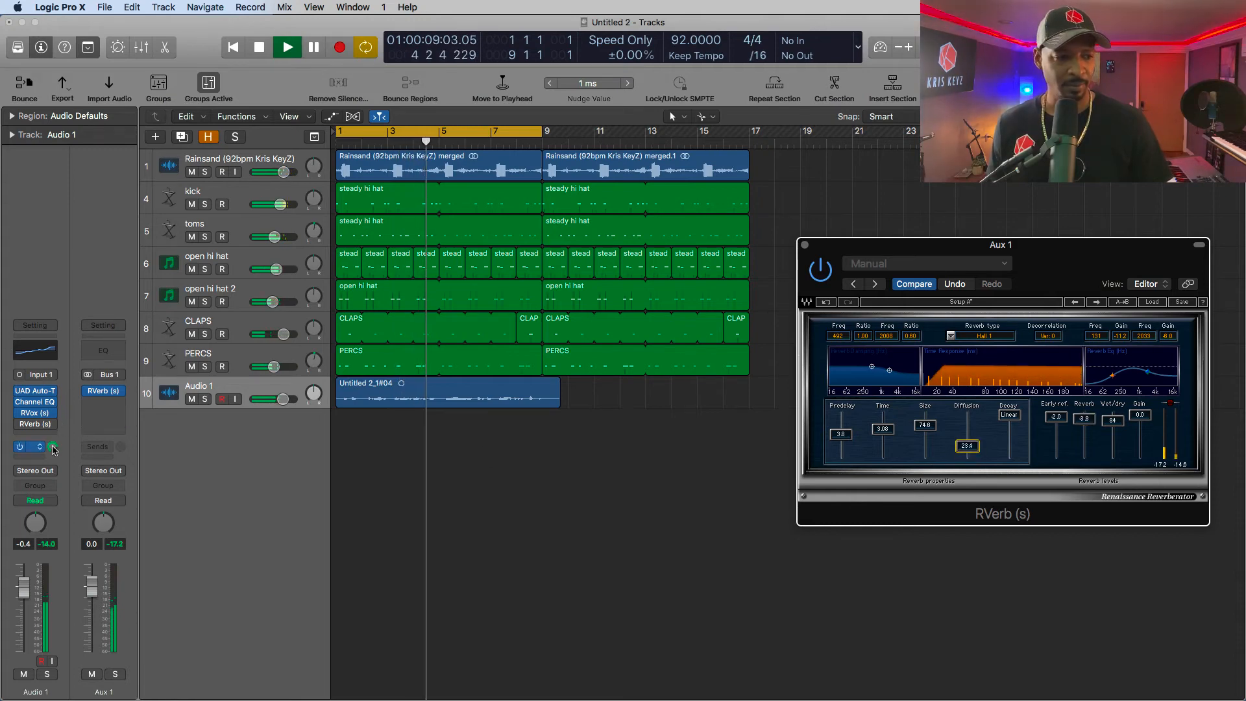
left_click_drag(1090, 418, 1090, 414)
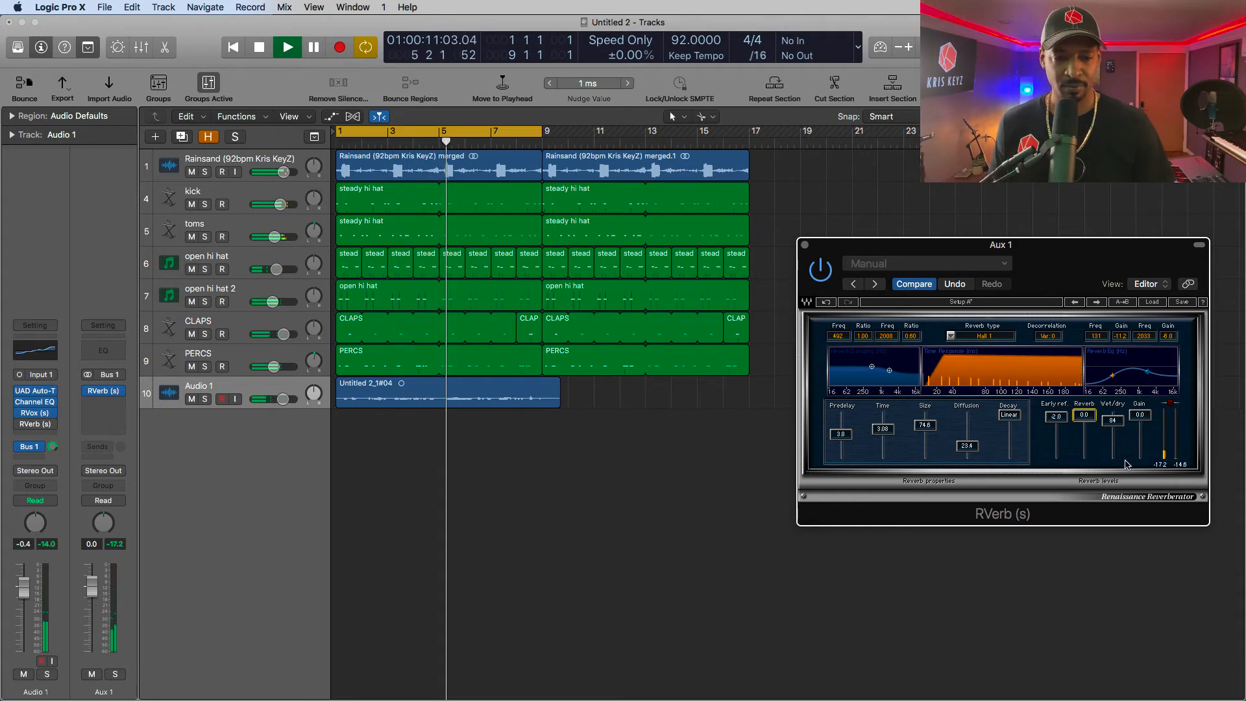
- Boost the high band of Aux 1's RVerb EQ by about 3.3 dB near 1783 Hz and set the time to 2.31
left_click_drag(1146, 372, 1145, 364)
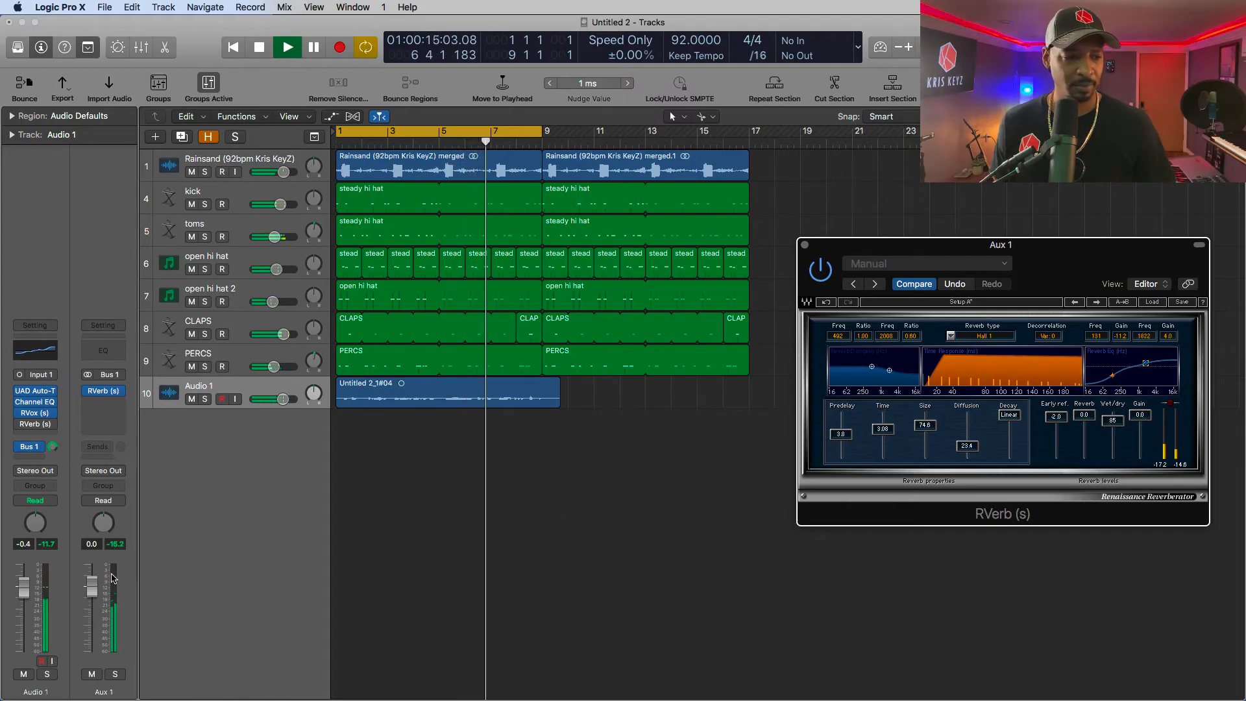
left_click_drag(1145, 364, 1146, 367)
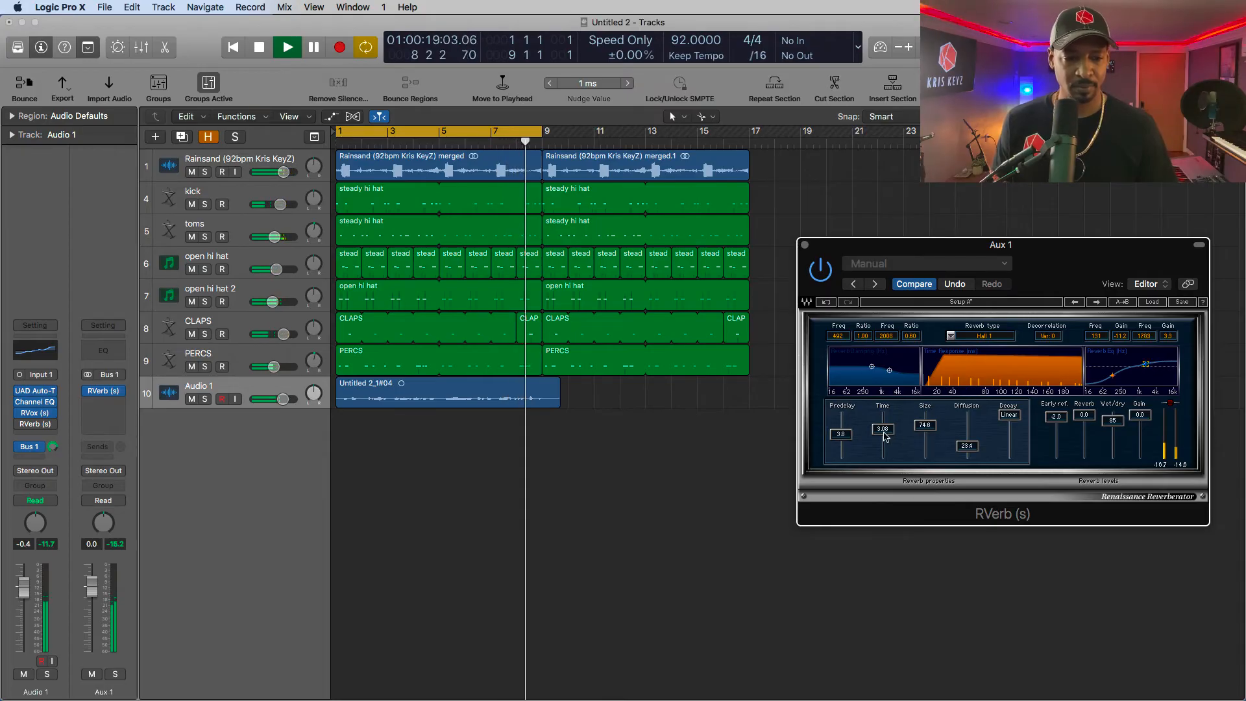
left_click_drag(882, 429, 882, 431)
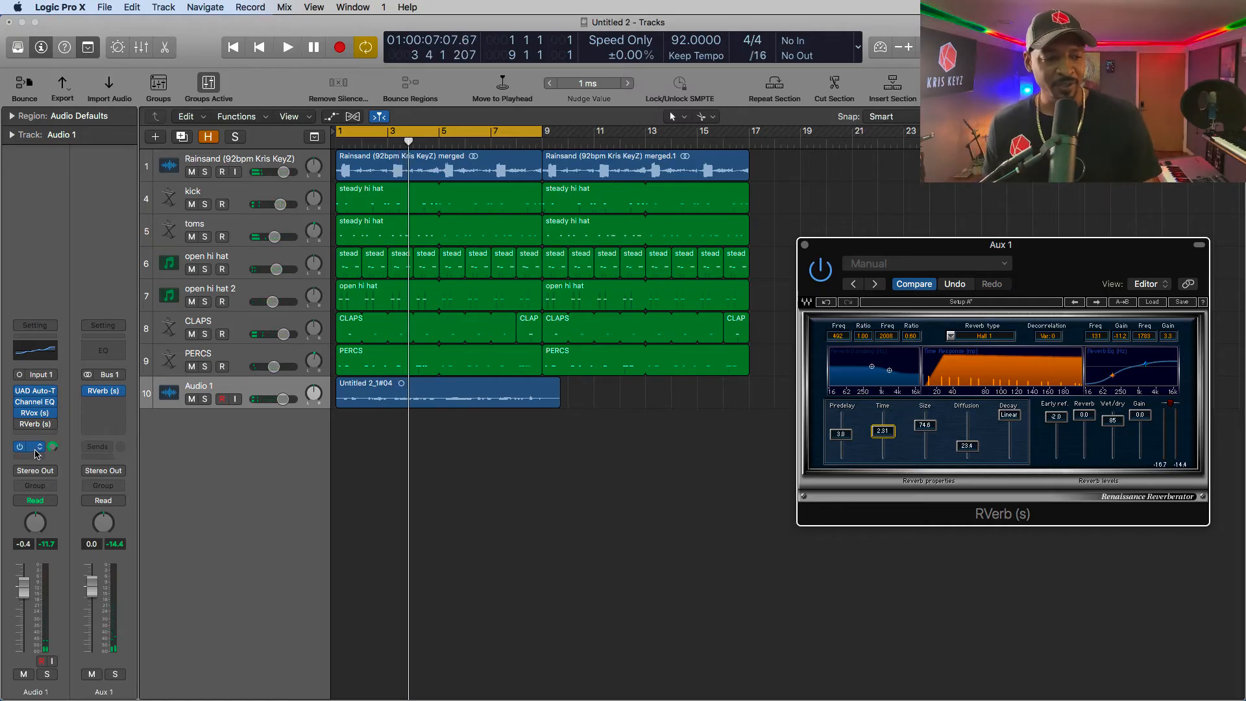
- Turn Audio 1's Bus 1 send all the way down, bypass Aux 1's RVerb, and reopen the active RVerb on Audio 1
left_click_drag(52, 447, 52, 450)
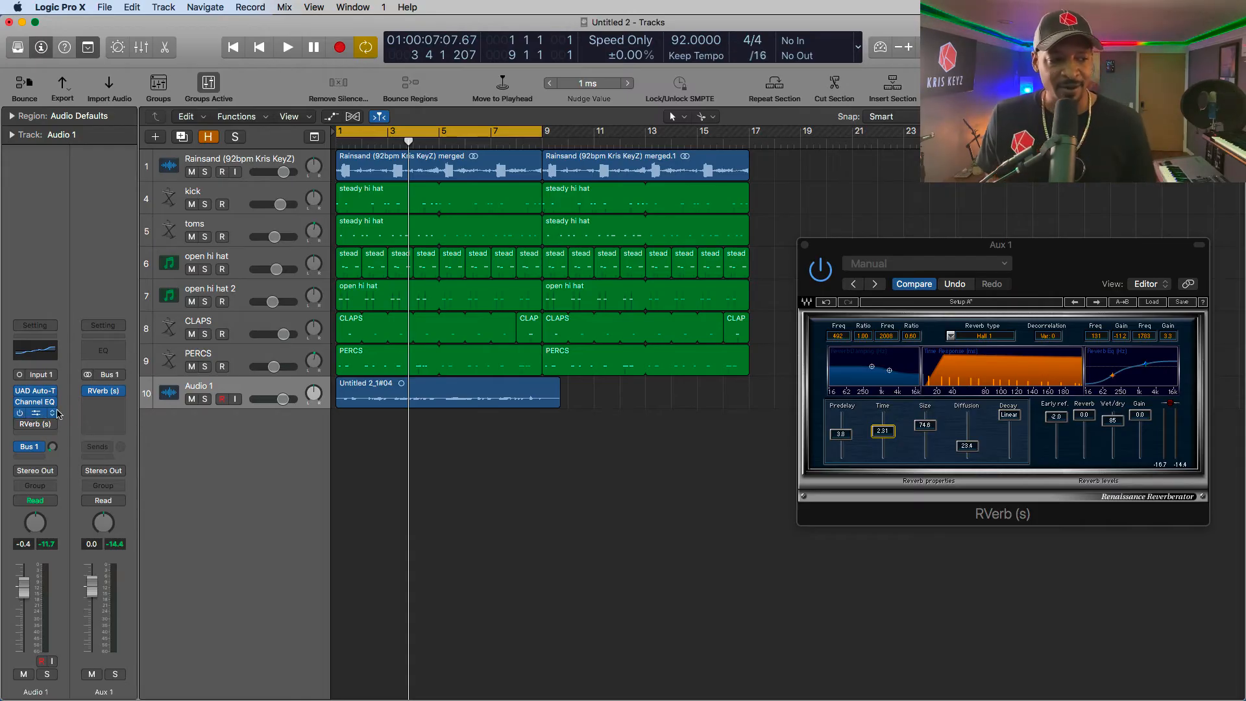
mouse_move(86, 396)
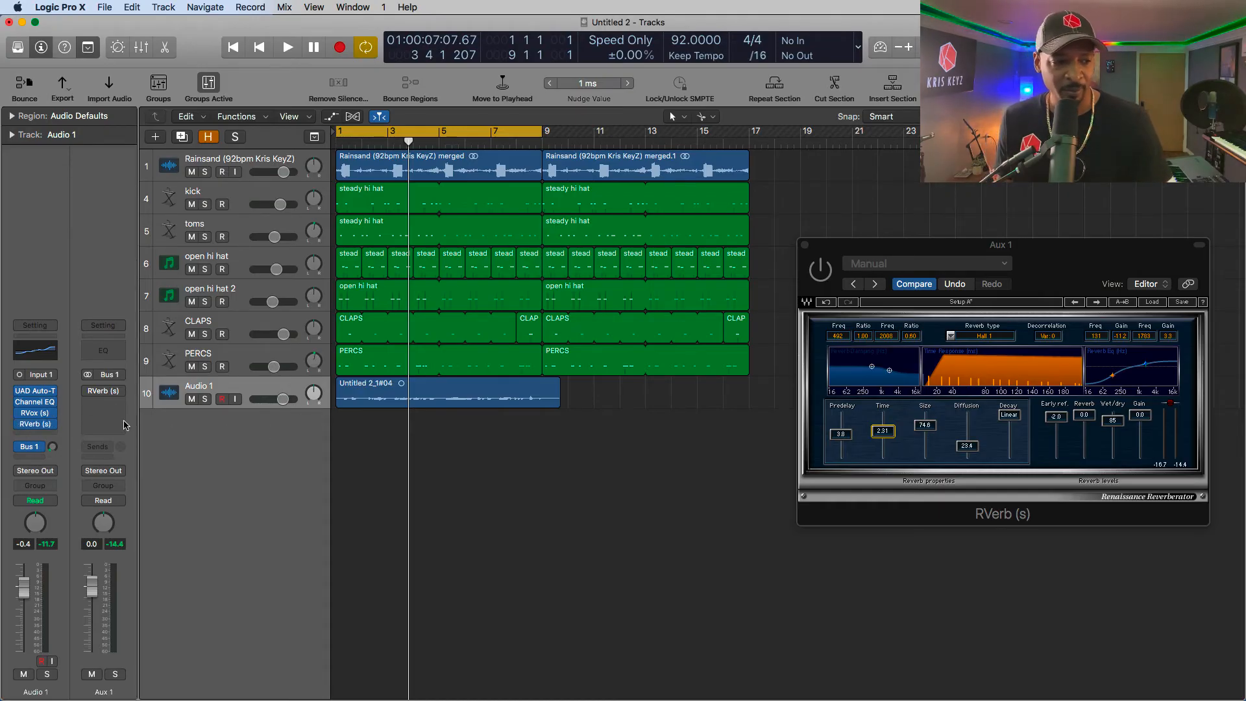
left_click(805, 245)
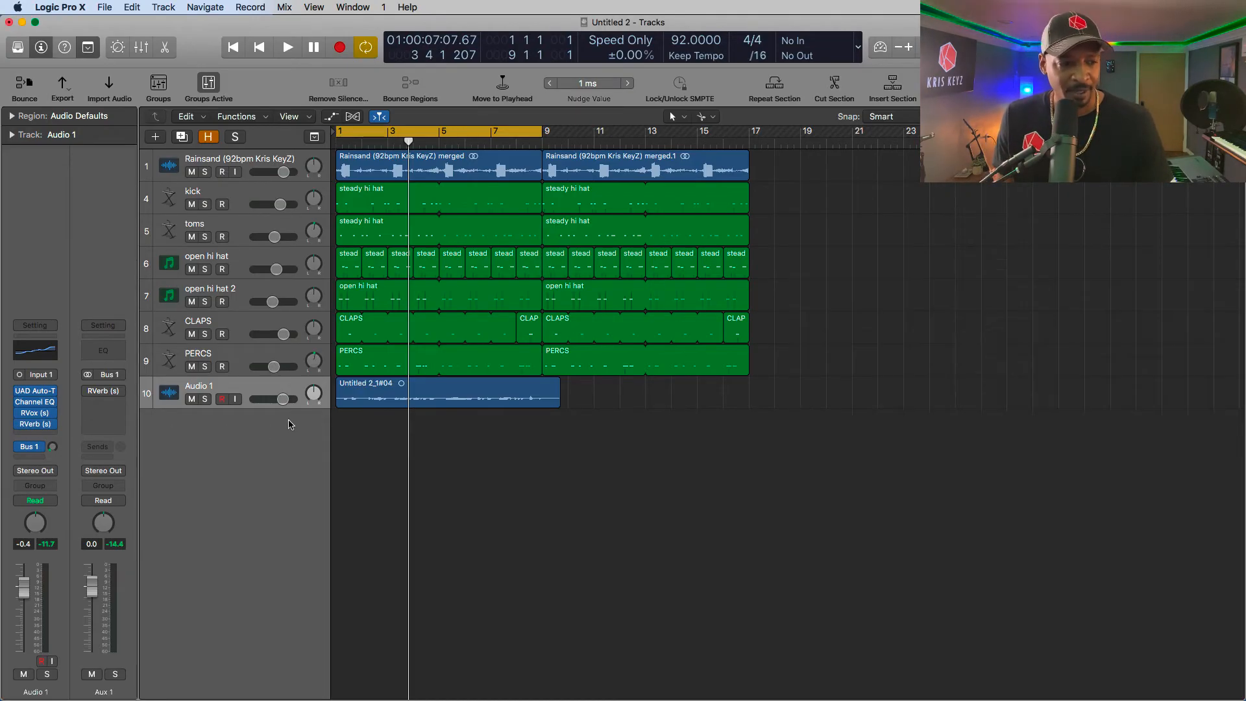
left_click(35, 424)
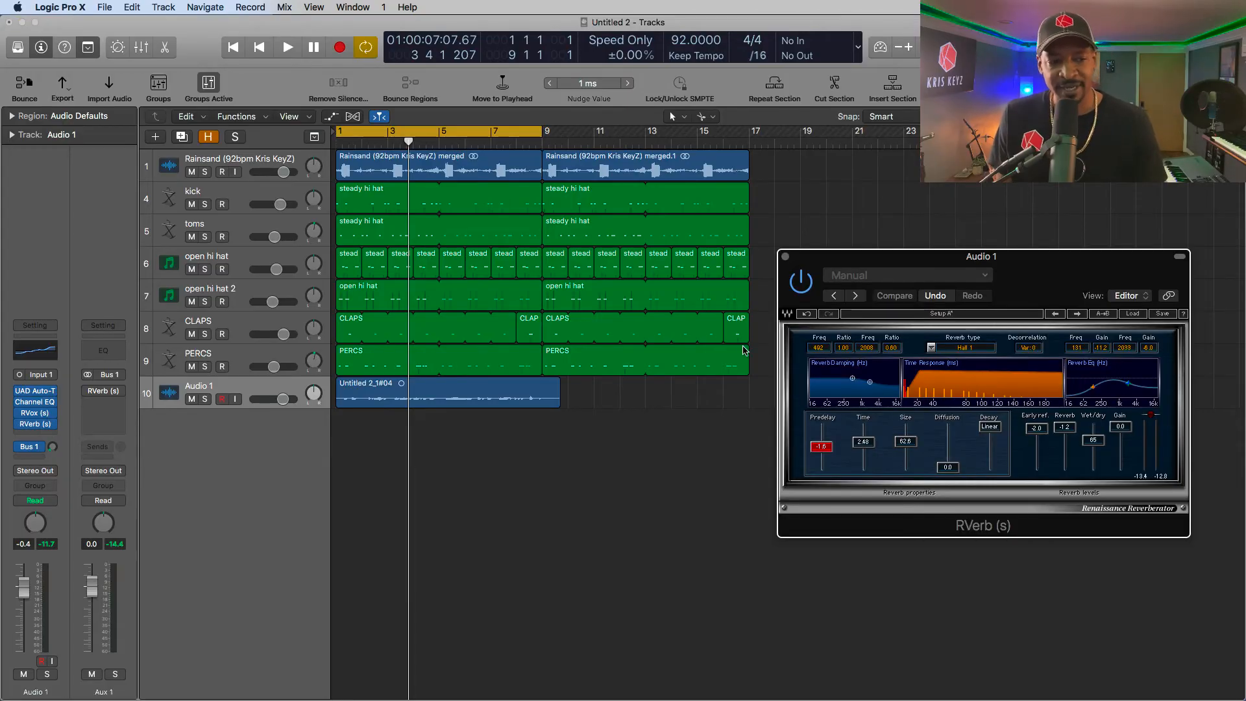
- Play from the start and set Audio 1's RVerb EQ to -11.5 dB at 137 Hz and -5.0 dB near 1600 Hz
key("space")
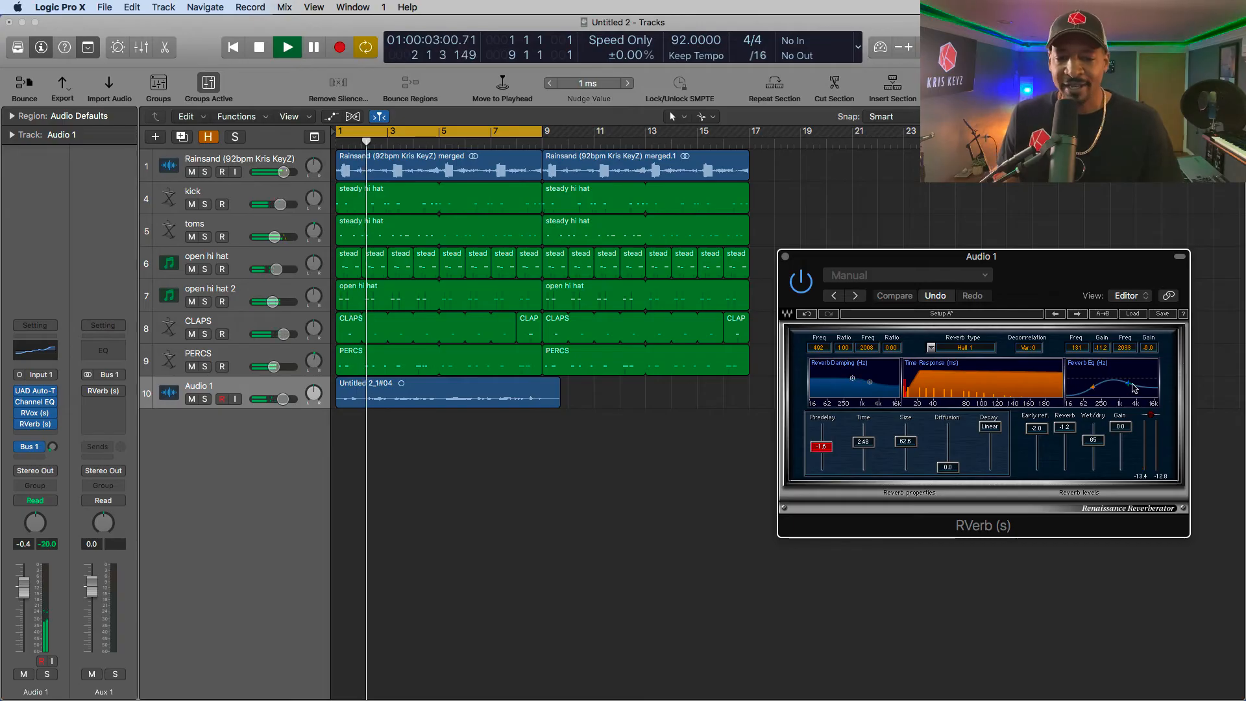
left_click_drag(1129, 388, 1094, 387)
key("space")
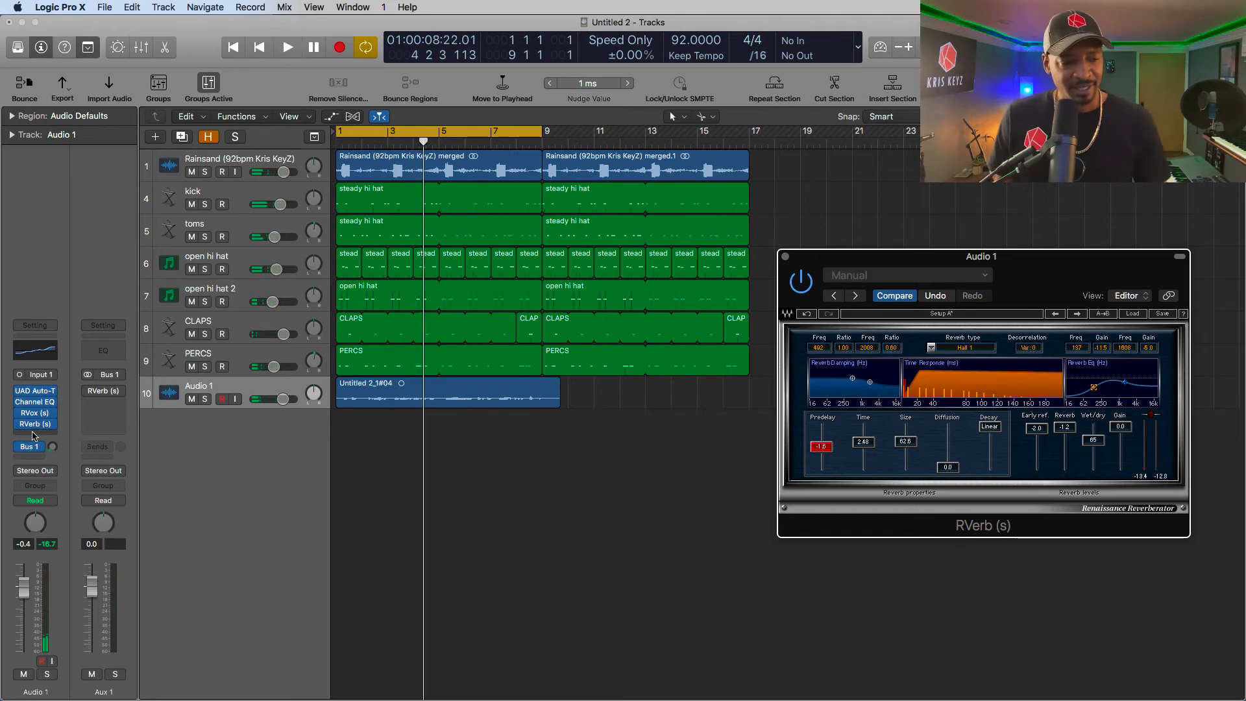
- Insert a Stereo Delay plug-in after RVerb on the Audio 1 channel
left_click(33, 433)
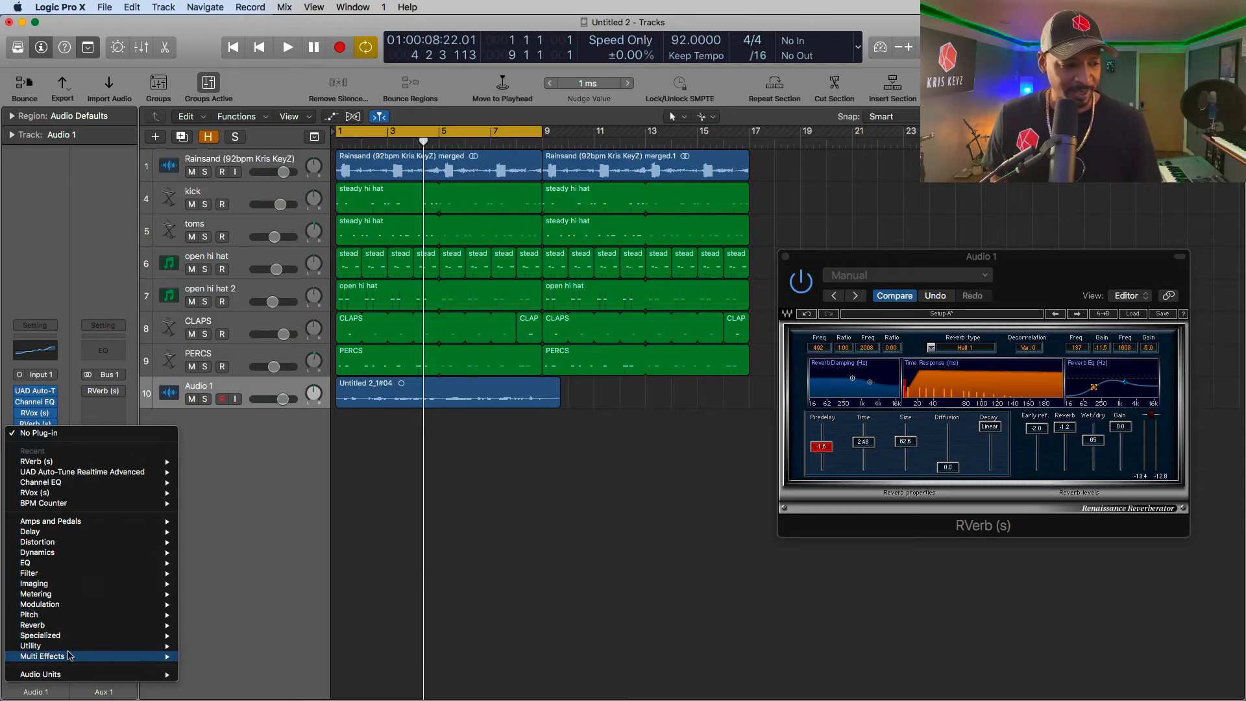
mouse_move(83, 534)
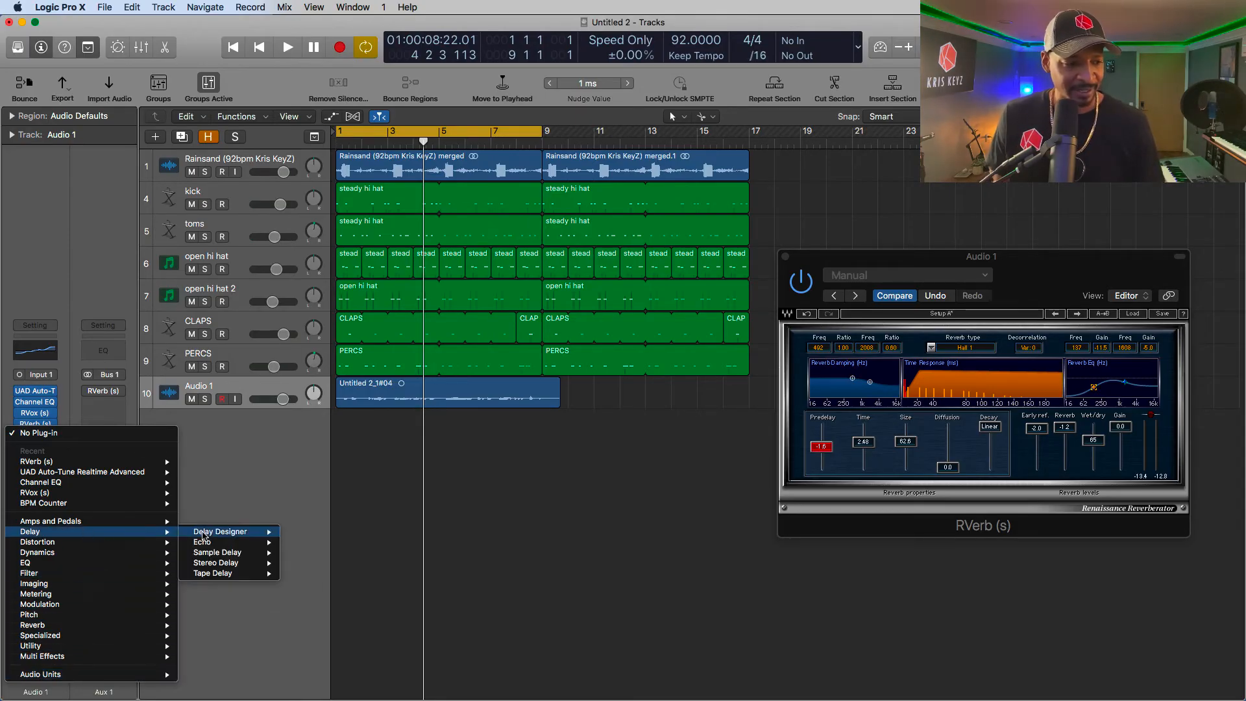
mouse_move(235, 566)
left_click(307, 562)
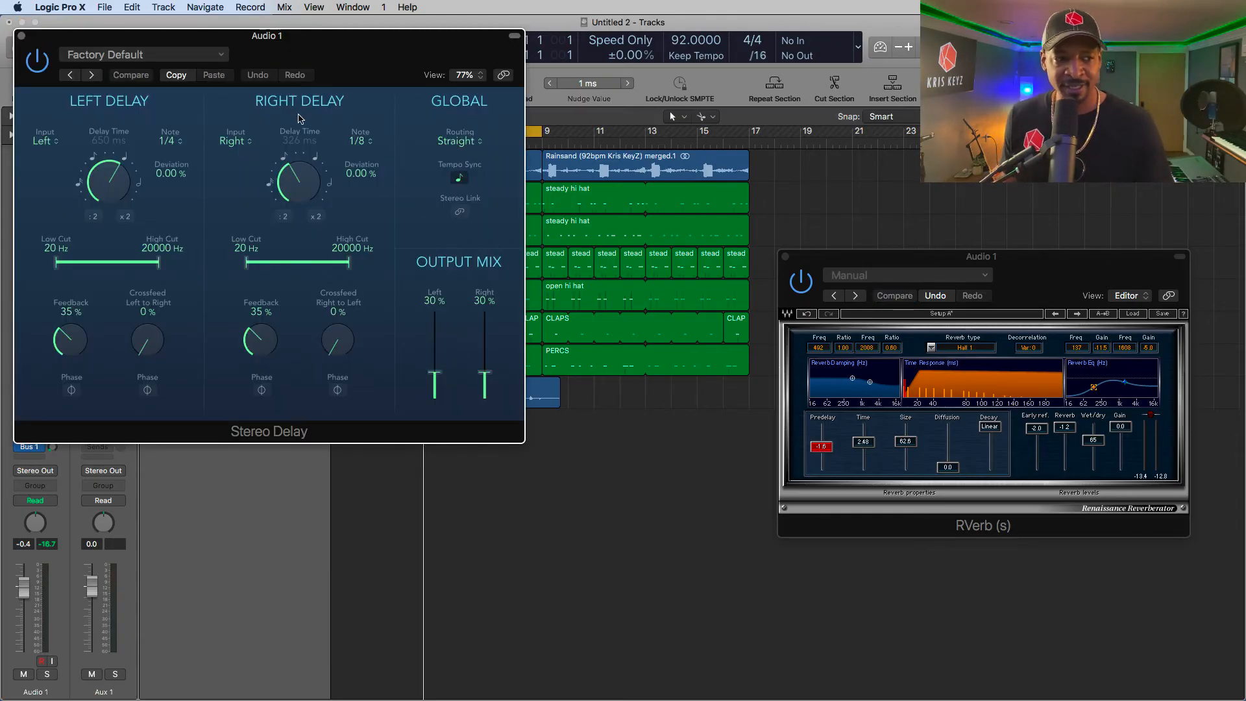
- Play the track, set Stereo Delay's output mix to 53% left and 57% right, and bypass RVerb and the delay on Audio 1
key("space")
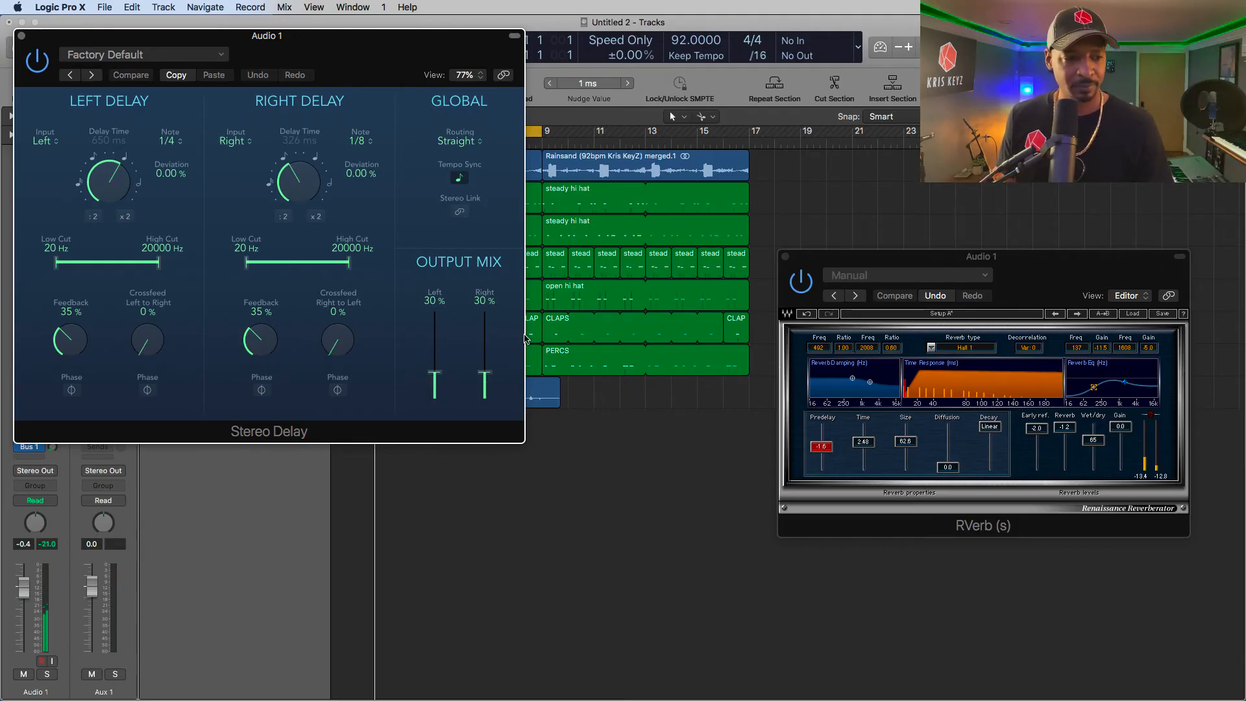
left_click_drag(484, 373, 434, 352)
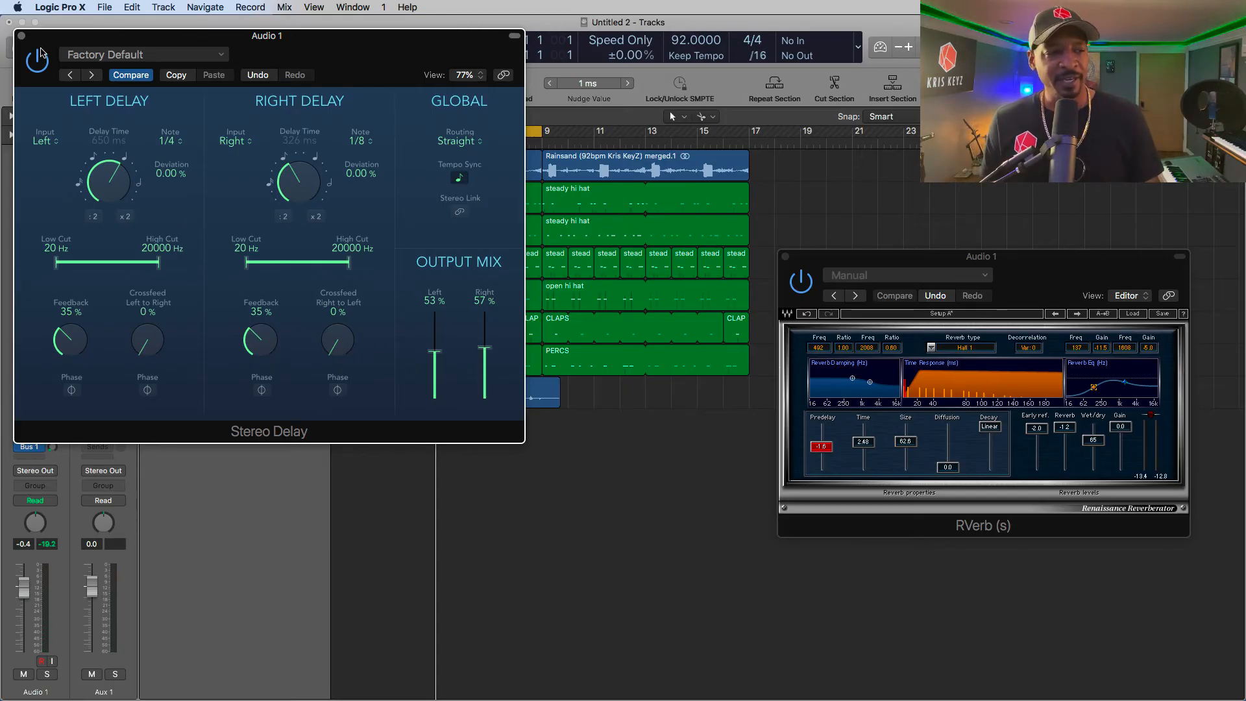
left_click(21, 36)
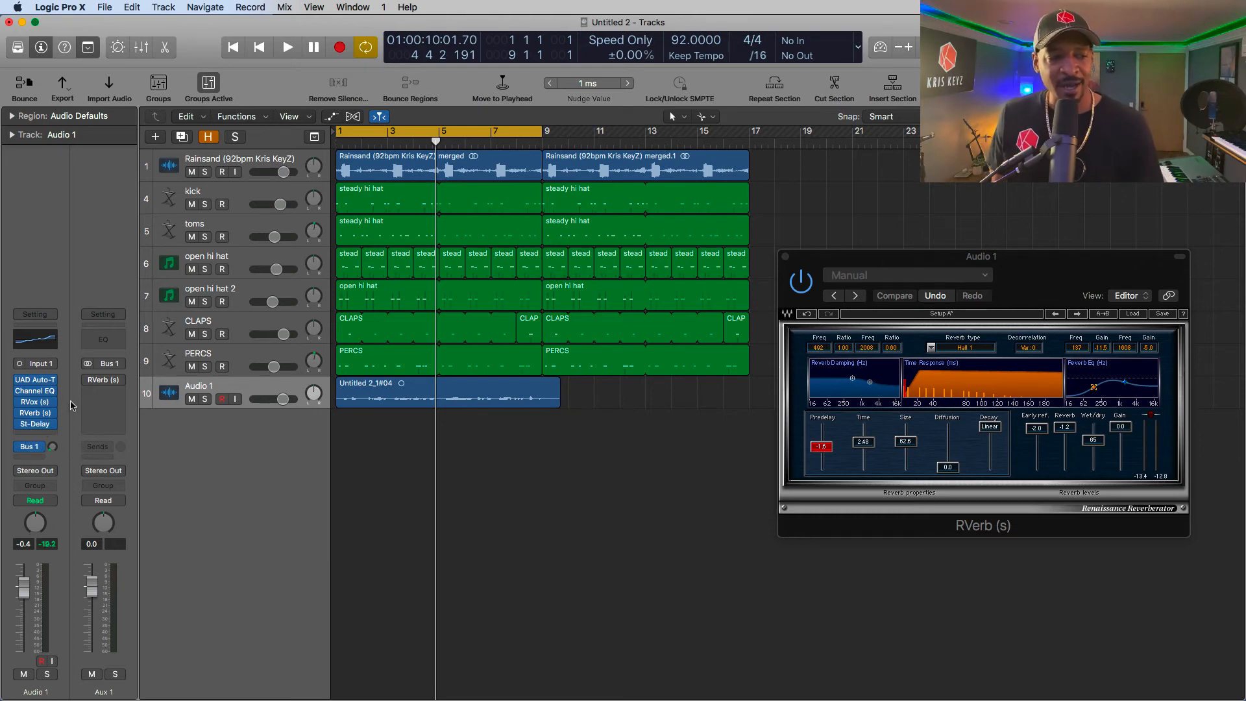
left_click(21, 413)
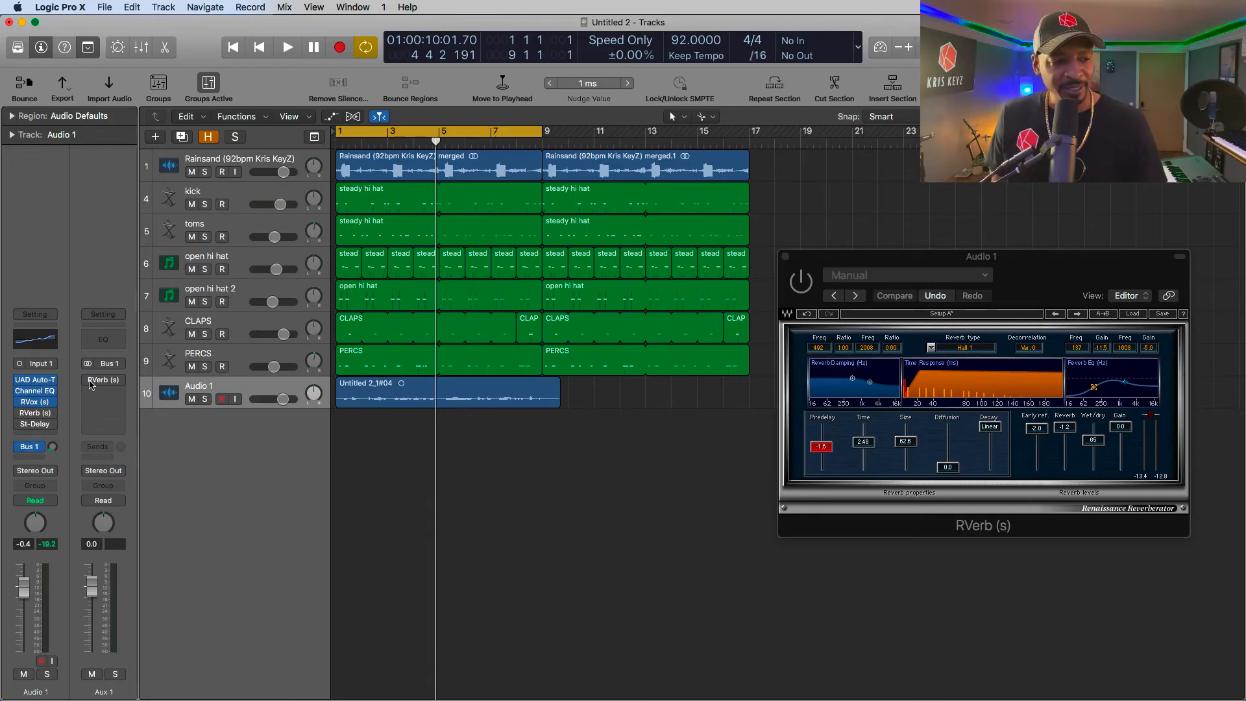
- Re-enable RVerb on Aux 1 and switch from Audio 1's RVerb window to the Aux 1 reverb's window
left_click(786, 260)
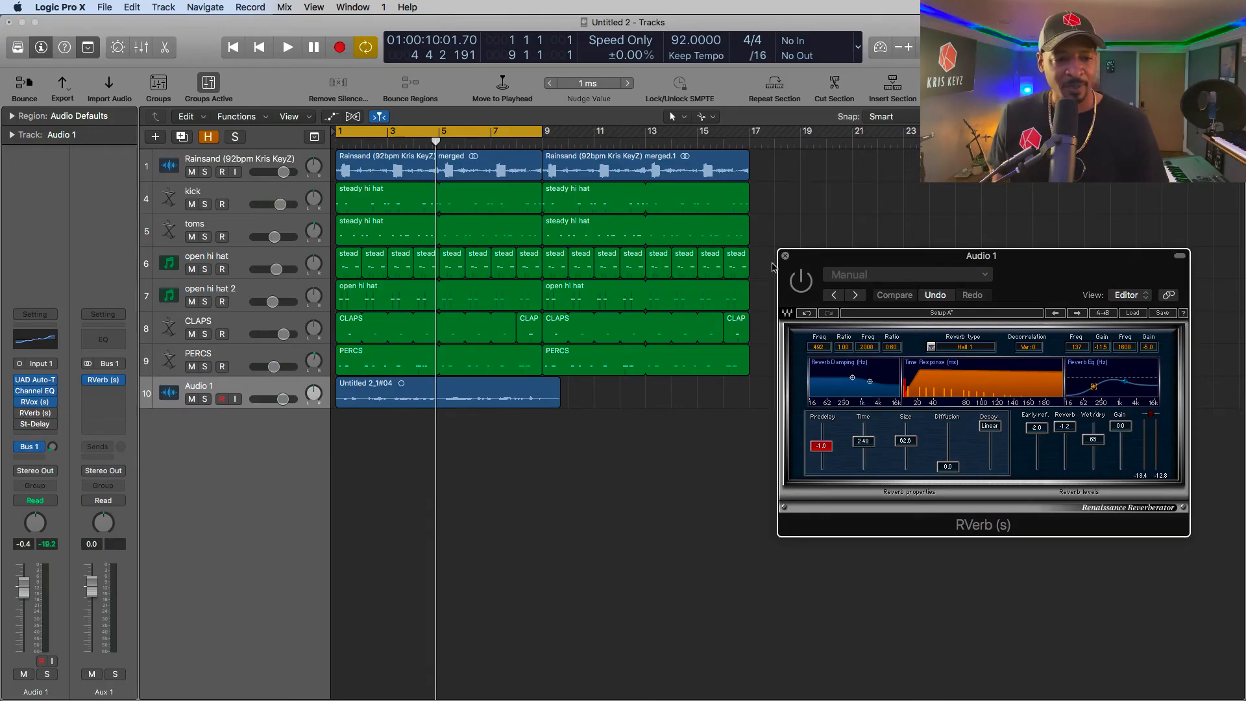
left_click(785, 255)
left_click(35, 445)
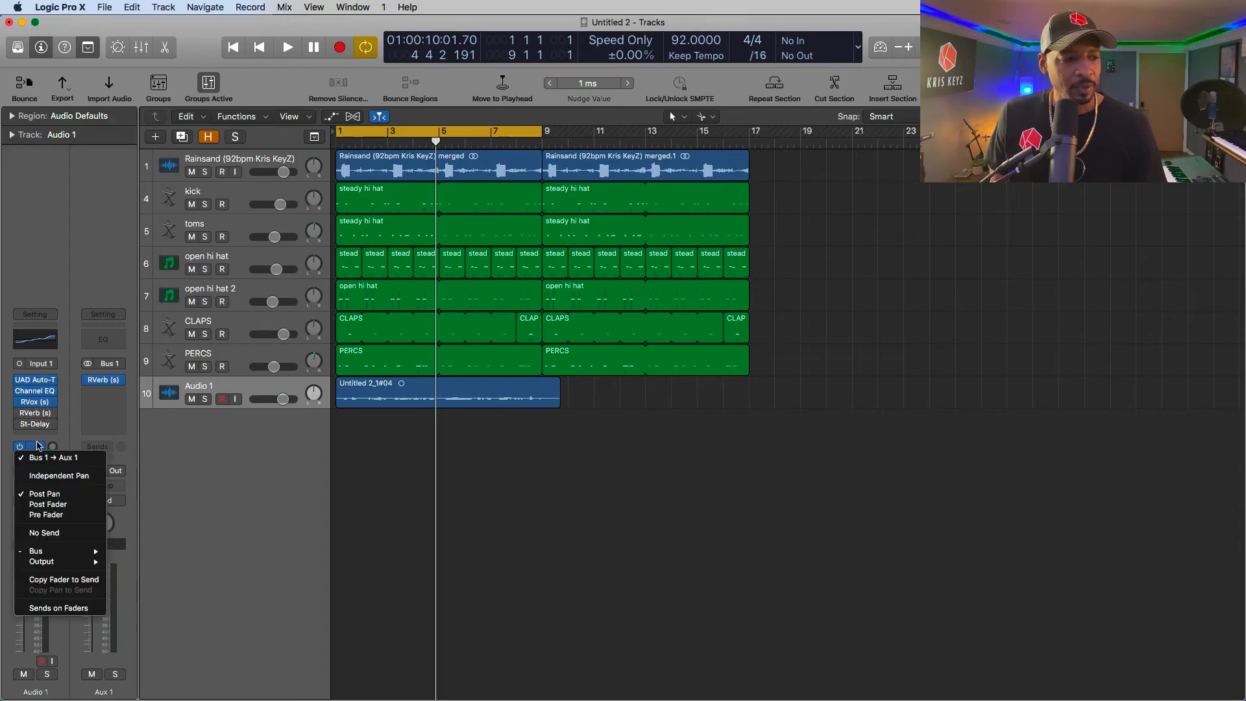
left_click(63, 427)
left_click(102, 379)
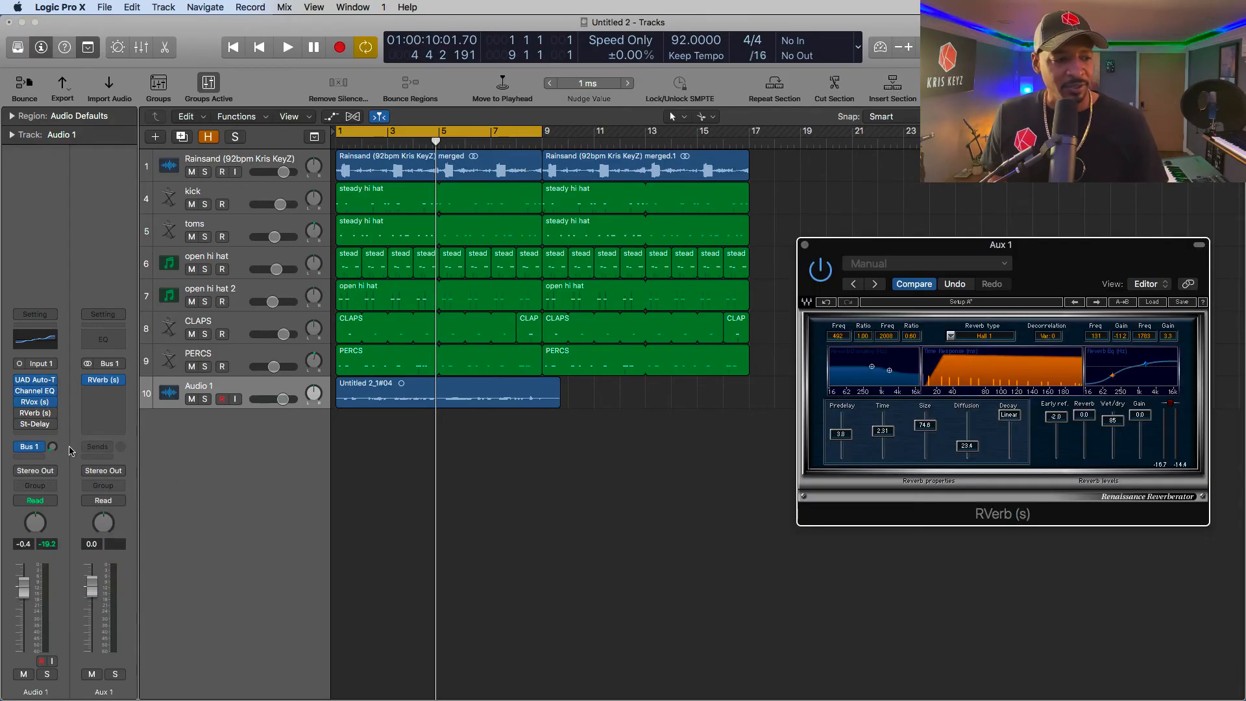
- Raise Audio 1's Bus 1 send level and play the track from the start
left_click_drag(52, 446, 54, 373)
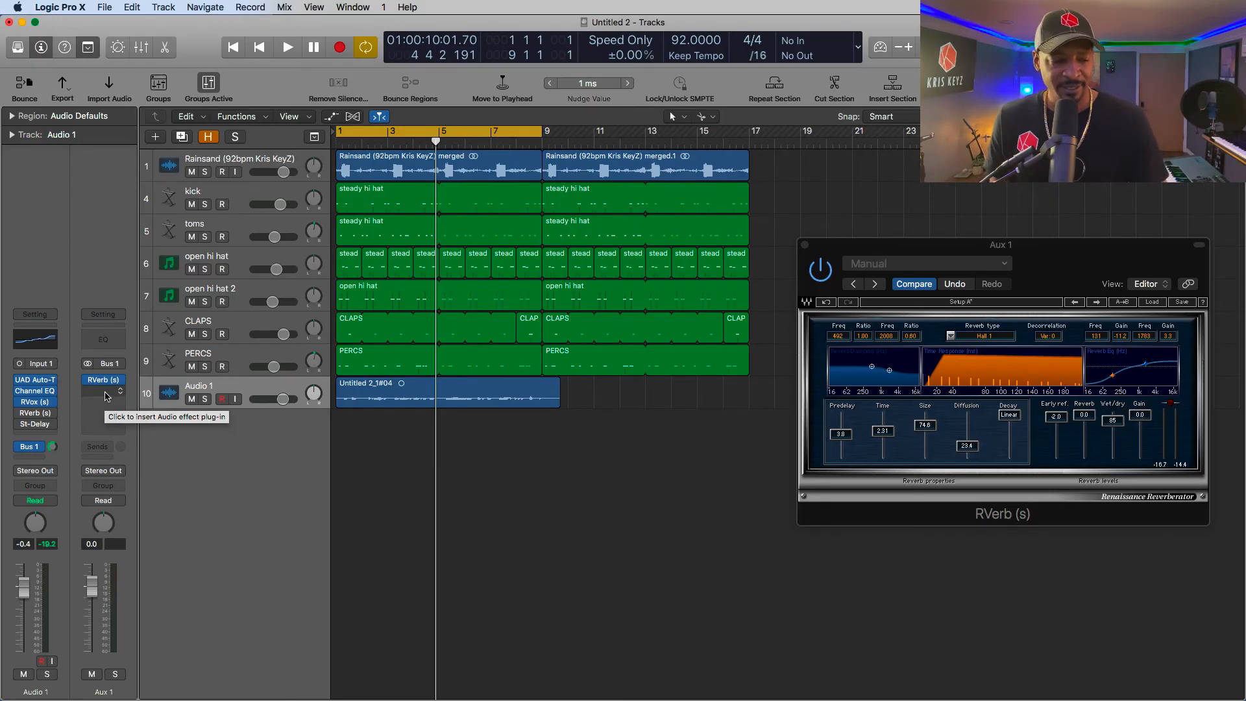
key("space")
left_click_drag(54, 448, 53, 444)
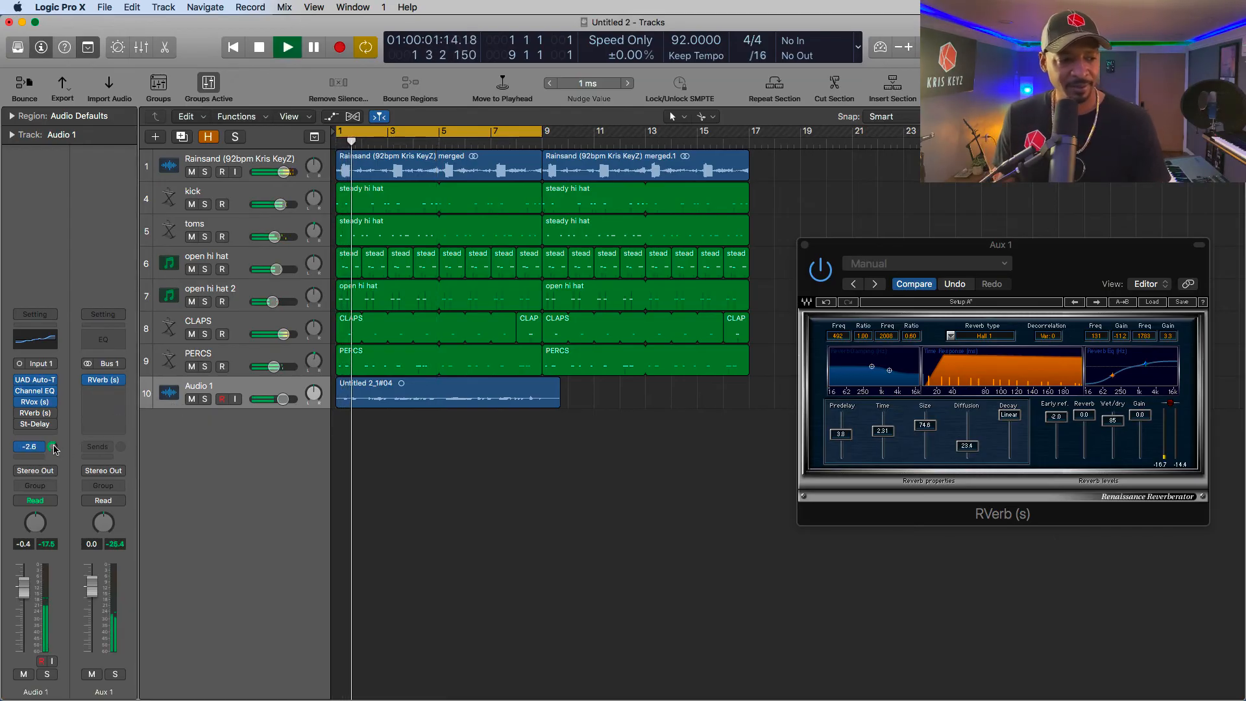
- Copy the Stereo Delay plug-in from Audio 1 to Aux 1, below its RVerb
left_click(108, 389)
key("Escape")
left_click_drag(36, 424, 104, 402)
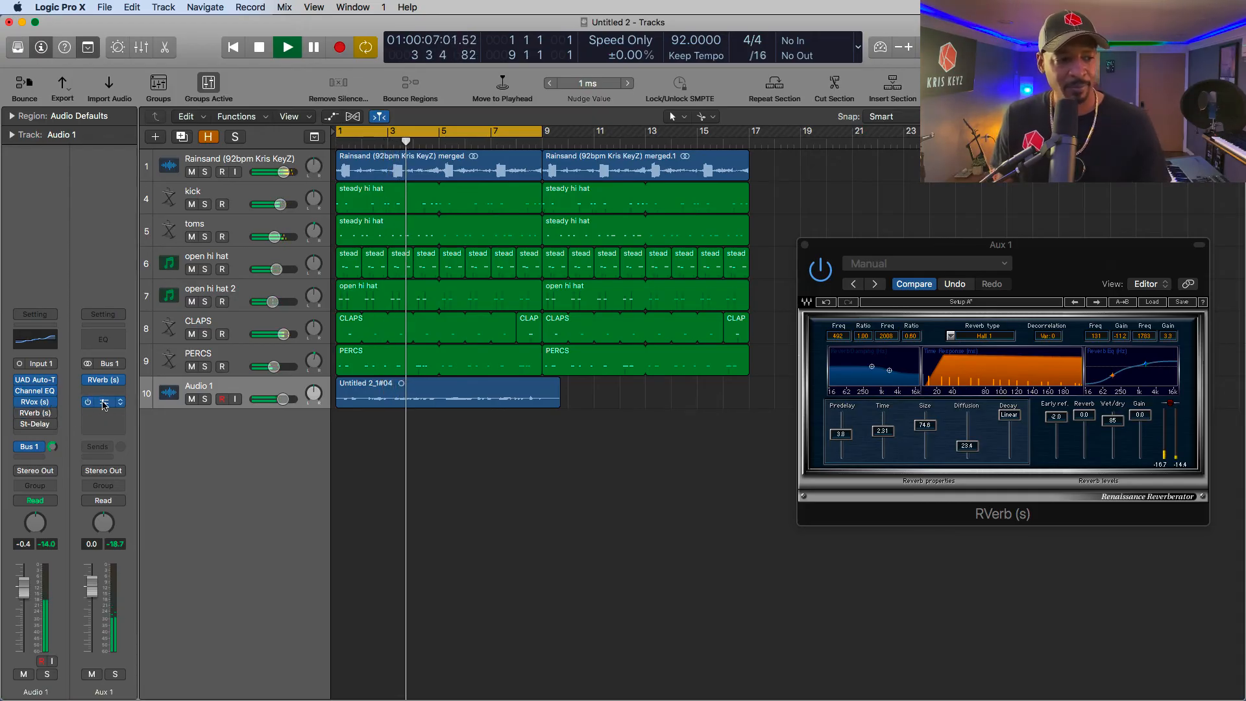
- Set the right delay feedback to 31% in Aux 1's Stereo Delay, close its window, and stop playback
left_click(104, 402)
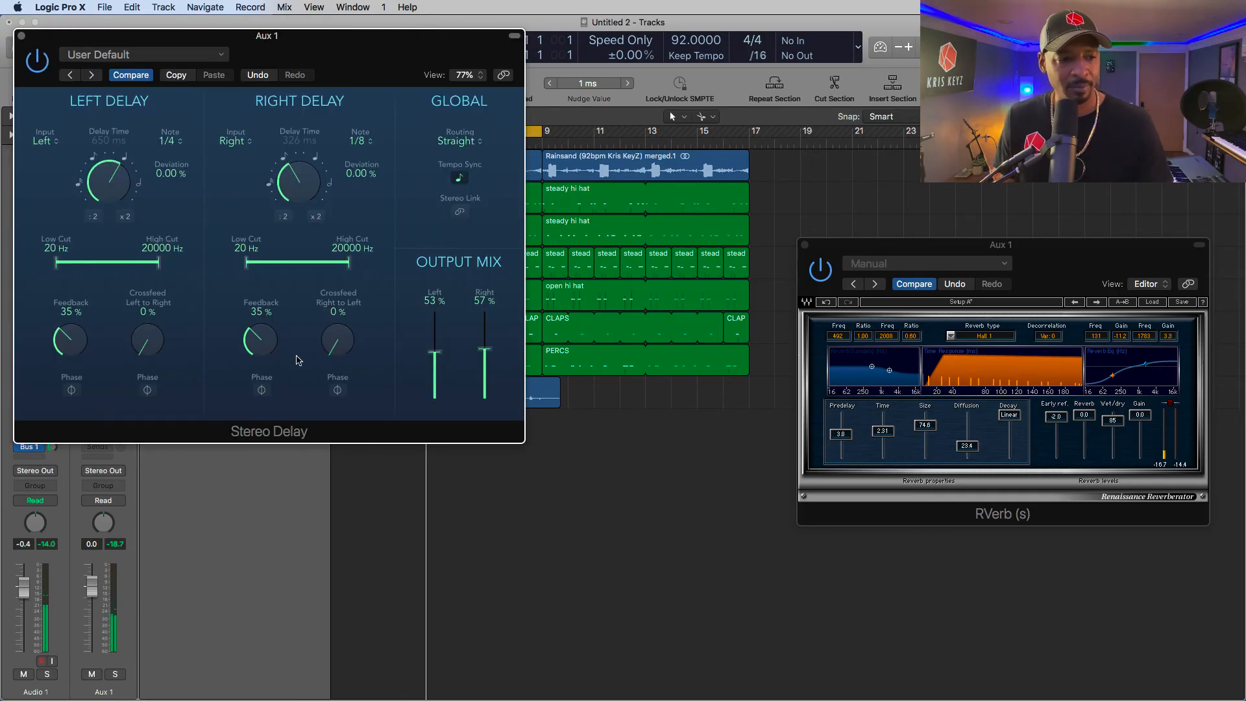
left_click_drag(267, 340, 269, 354)
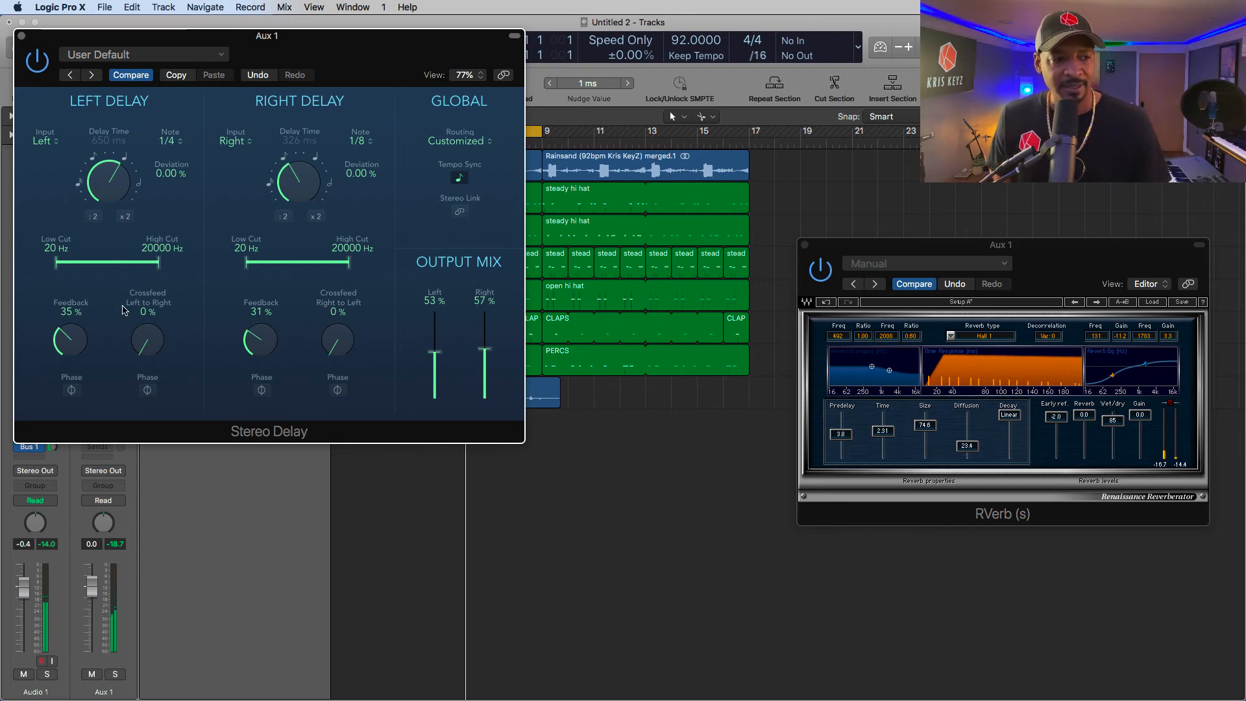
left_click(21, 36)
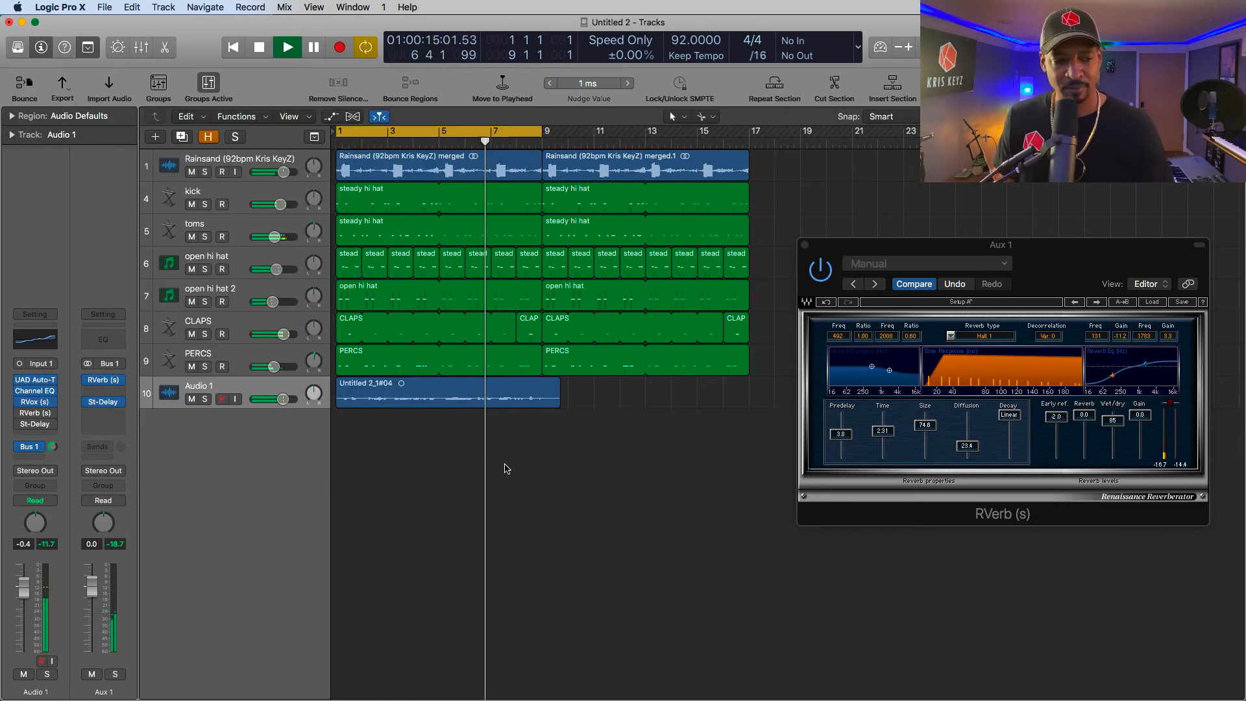
key("space")
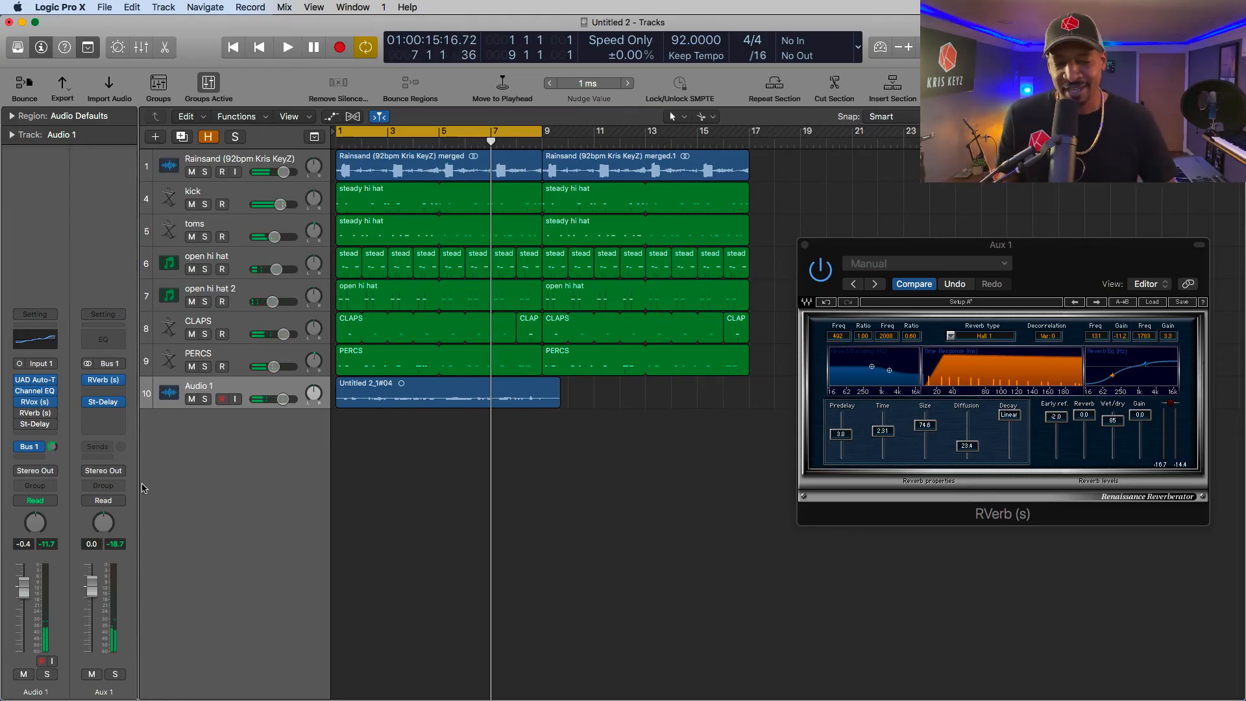